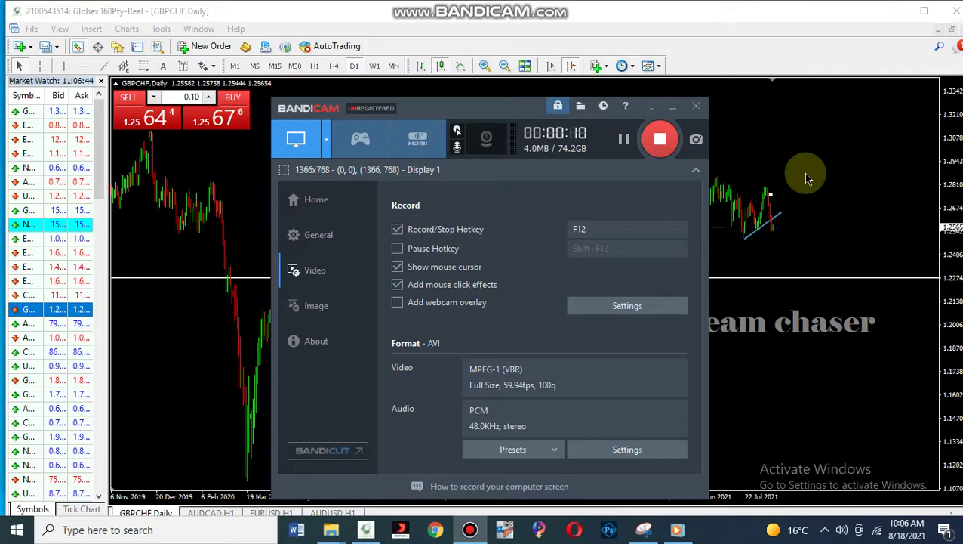
- Minimize the Bandicam recorder window to uncover the GBPCHF daily chart
click(669, 110)
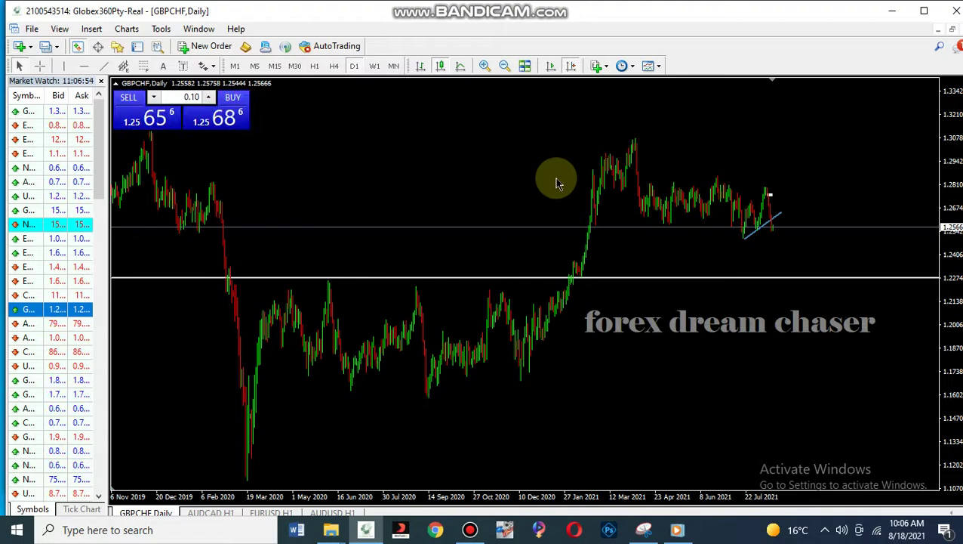
- Switch GBPCHF to W1 and draw a descending trendline from the March 2018 peak across later highs
click(375, 68)
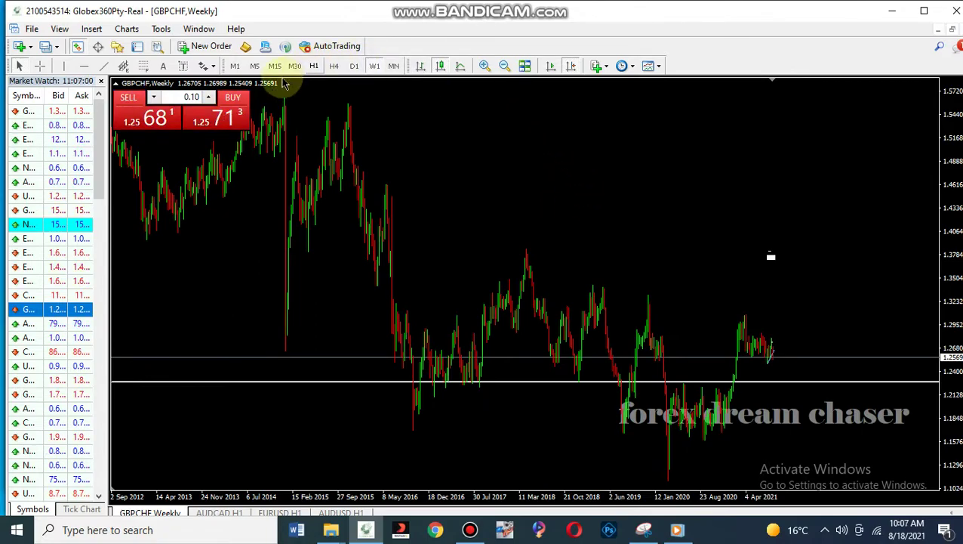
click(103, 67)
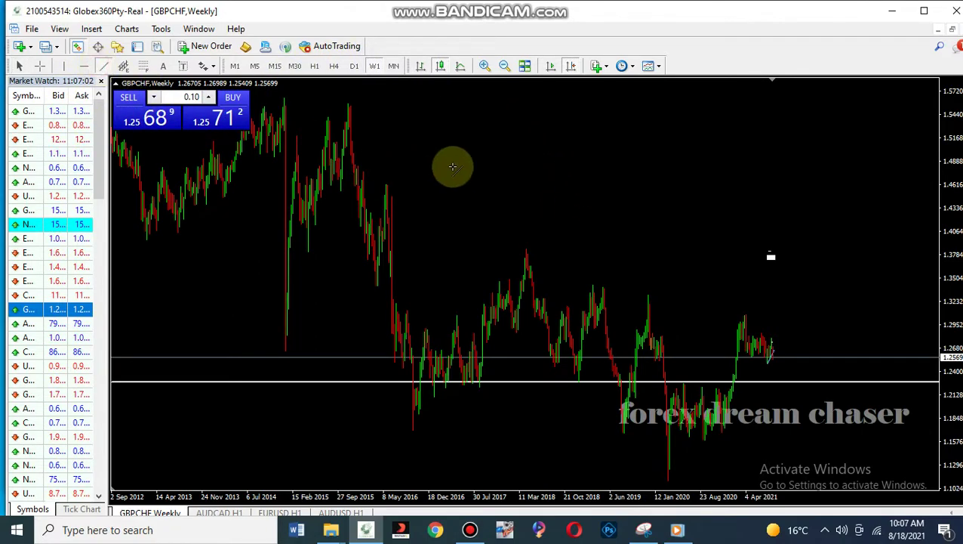
drag(525, 251, 784, 329)
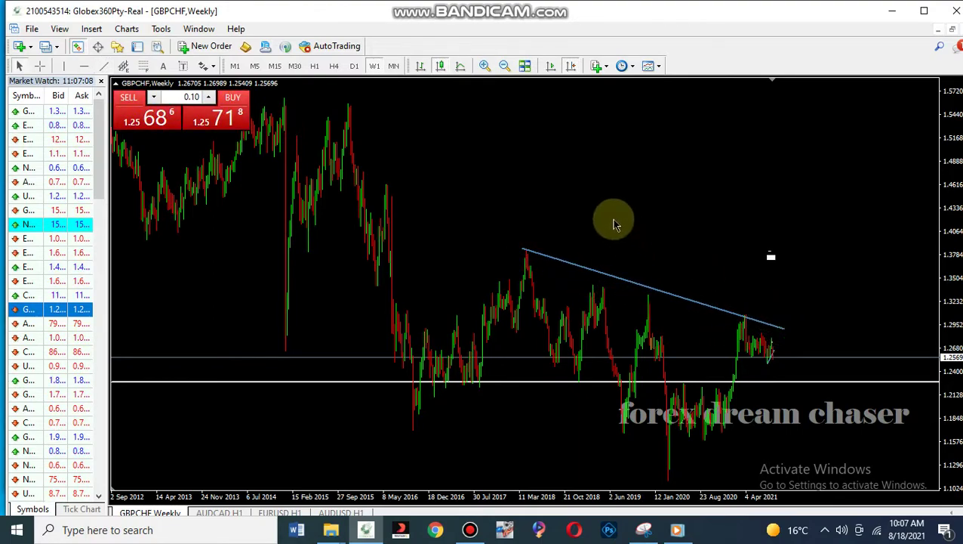
click(461, 67)
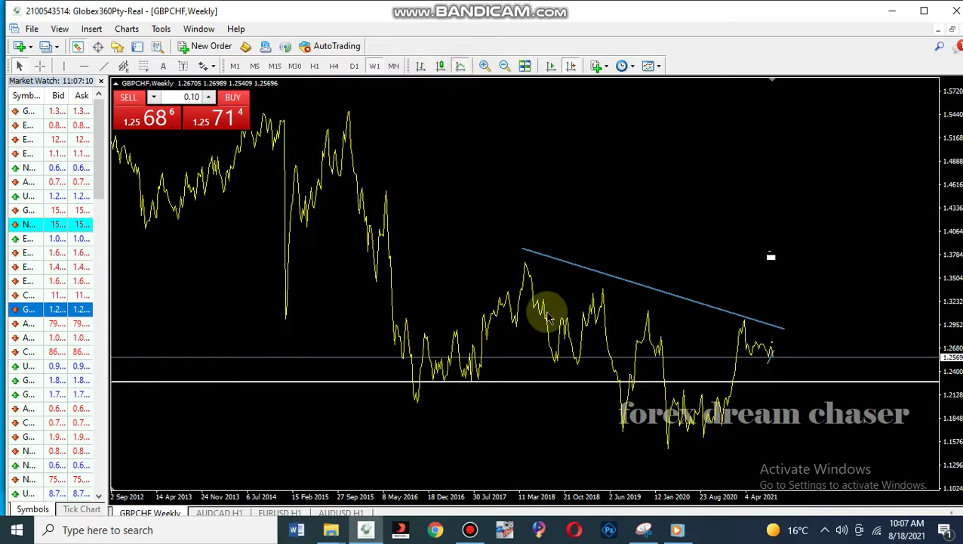
click(523, 253)
drag(522, 253, 524, 263)
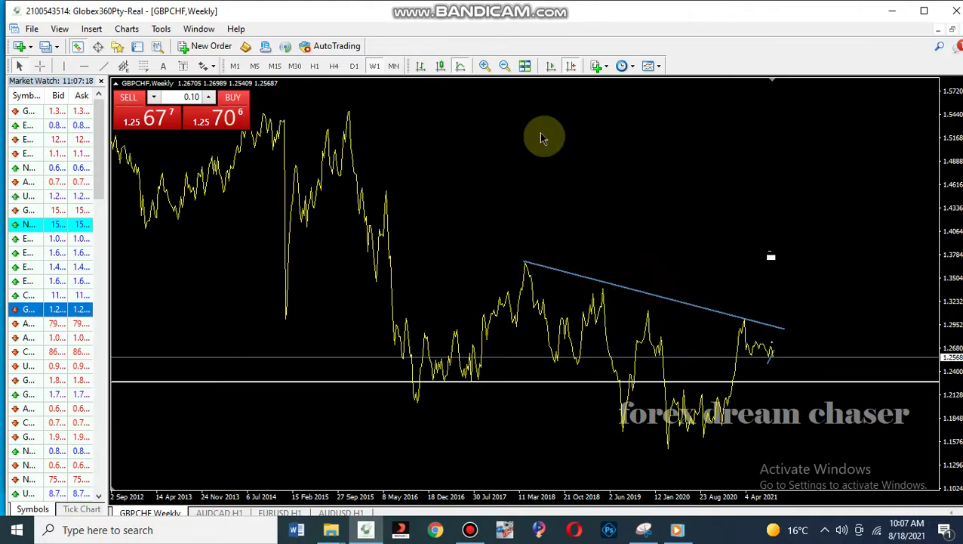
click(439, 68)
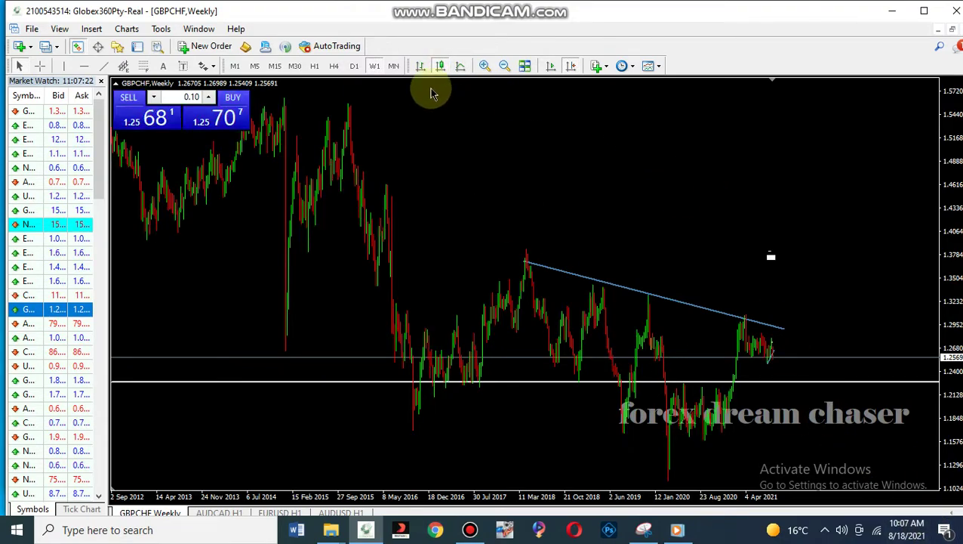
- Zoom in and move the trendline's left anchor to the February 2019 peak near 1.3434
click(484, 67)
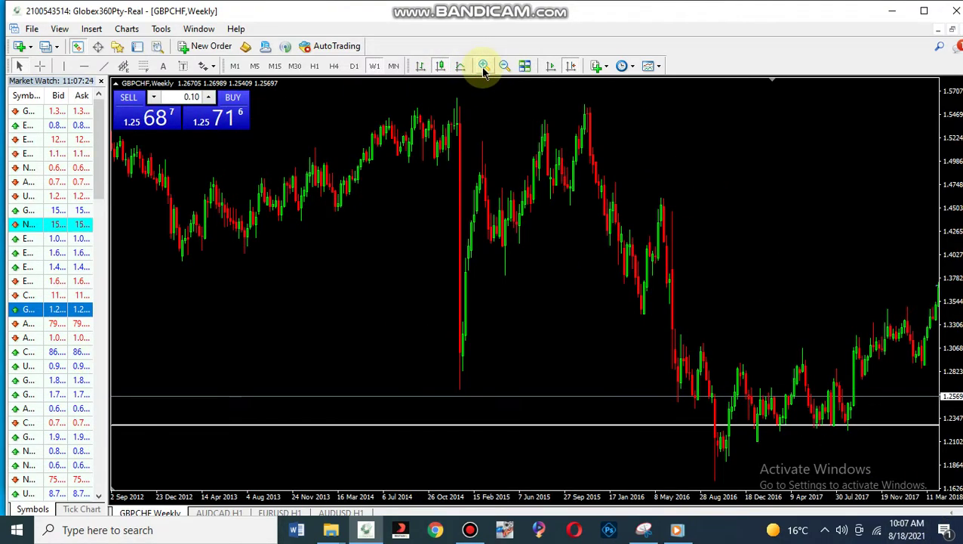
scroll(596, 218, down, 5)
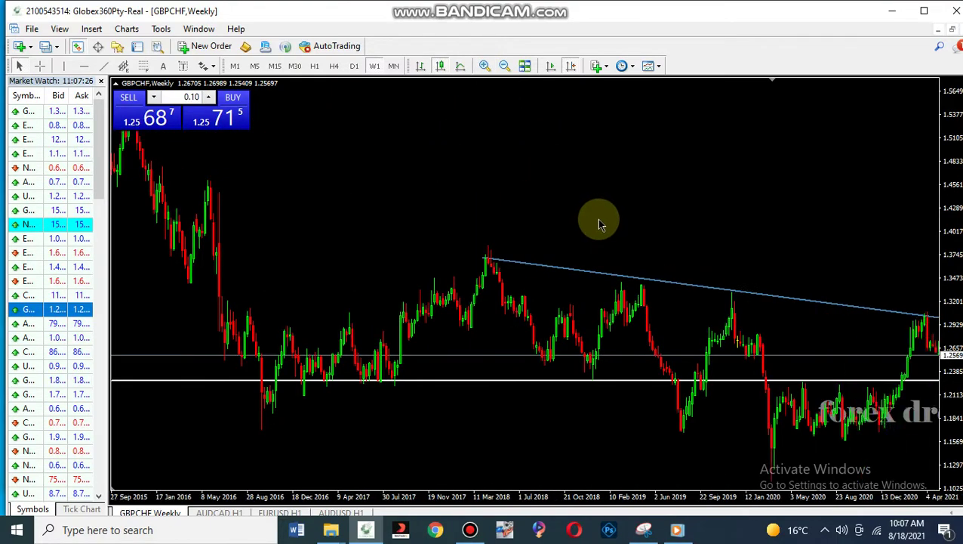
scroll(597, 218, down, 3)
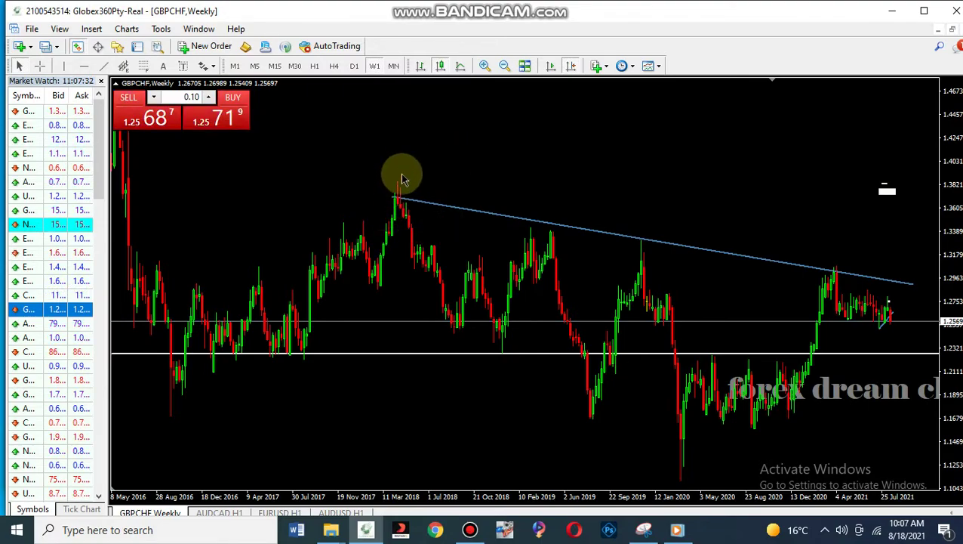
drag(409, 203, 529, 229)
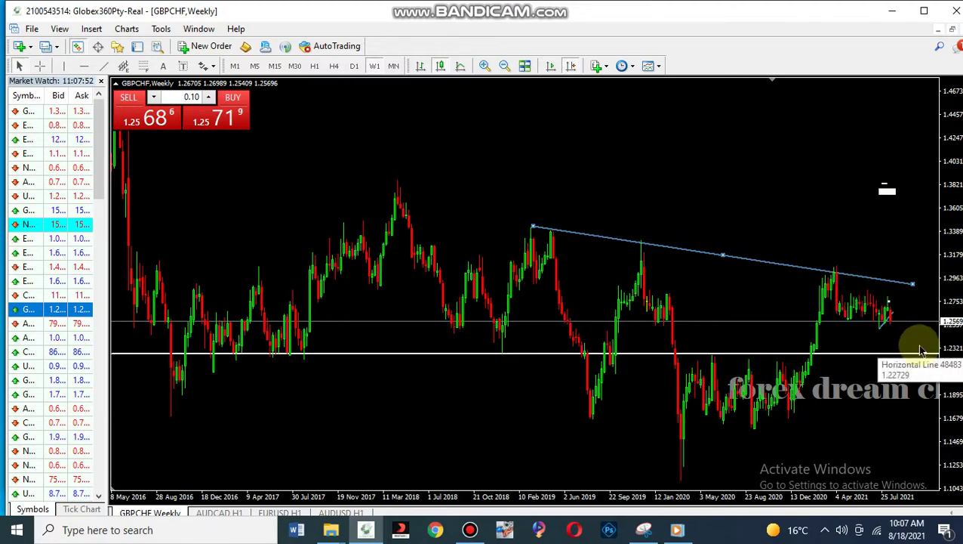
click(936, 278)
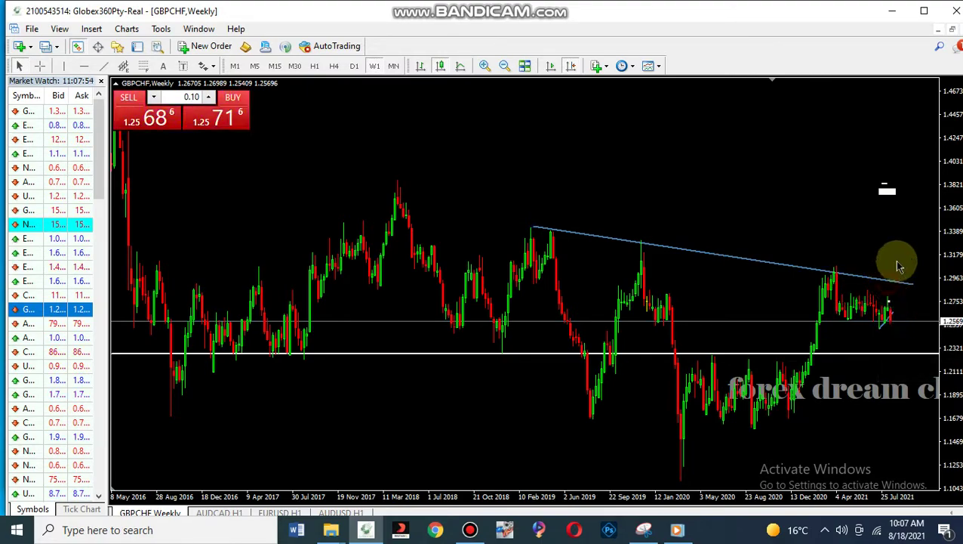
click(888, 194)
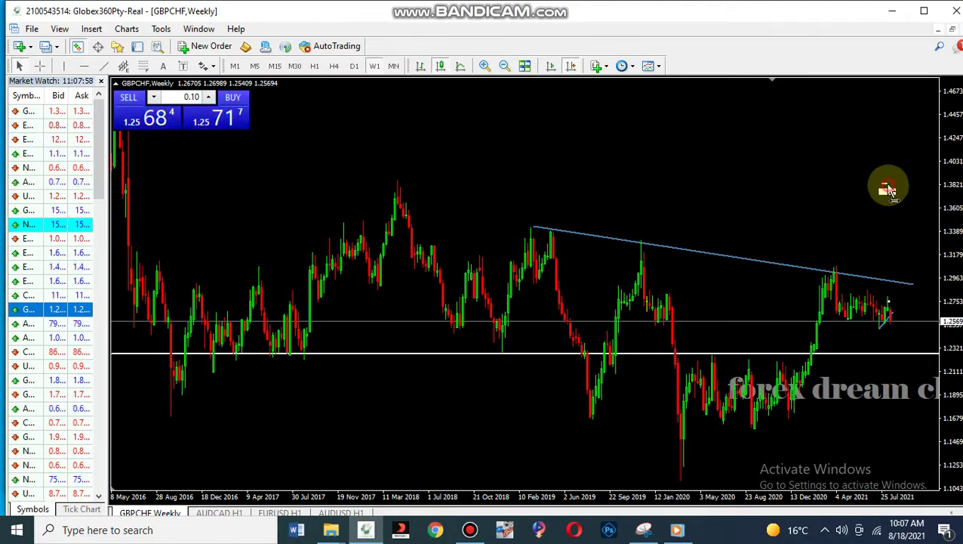
- Delete the small white rectangle and drag the 'forex dream chaser' caption to the top
click(897, 200)
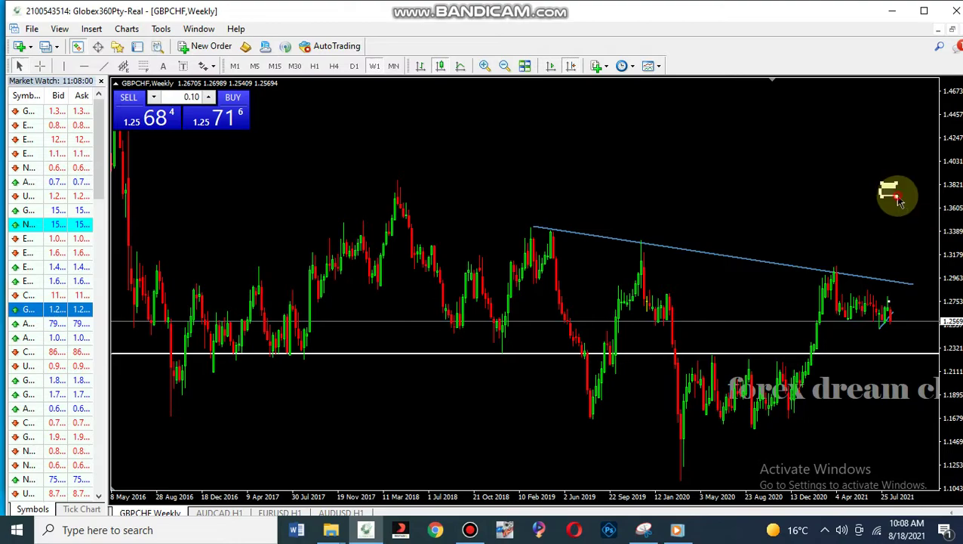
right_click(899, 200)
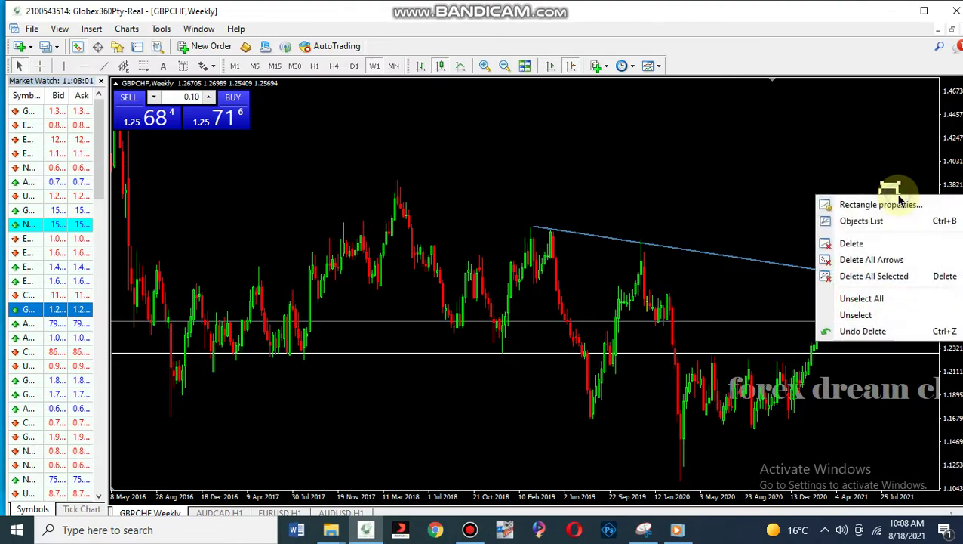
click(908, 279)
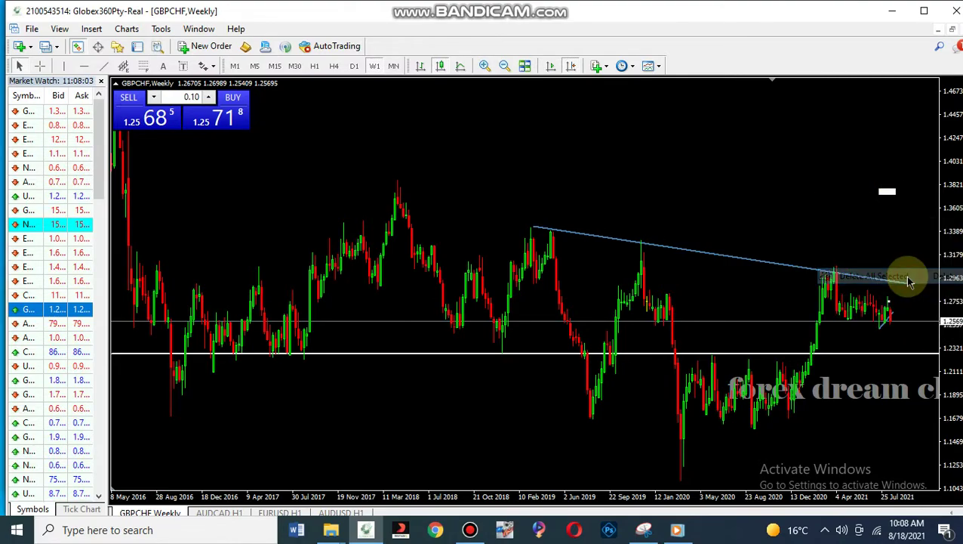
right_click(894, 200)
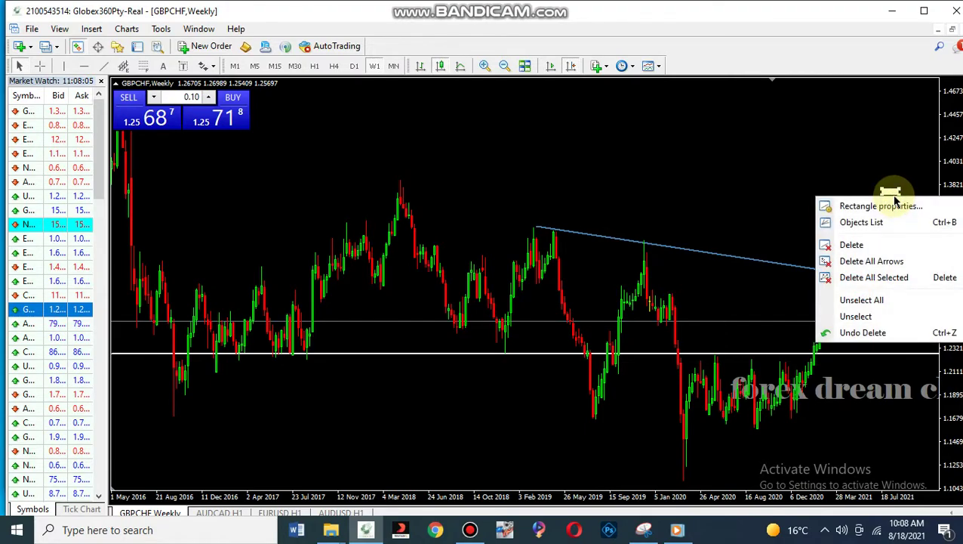
click(899, 244)
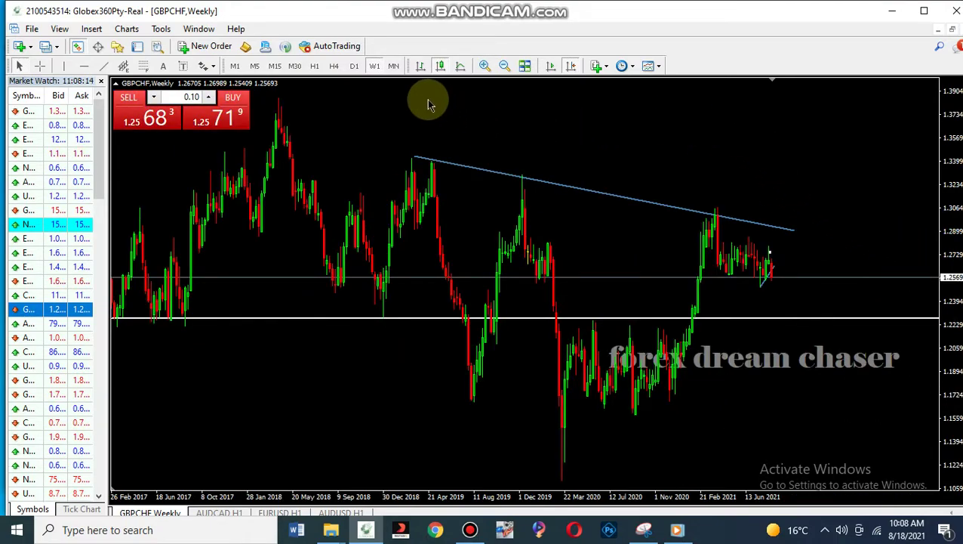
drag(742, 366, 739, 141)
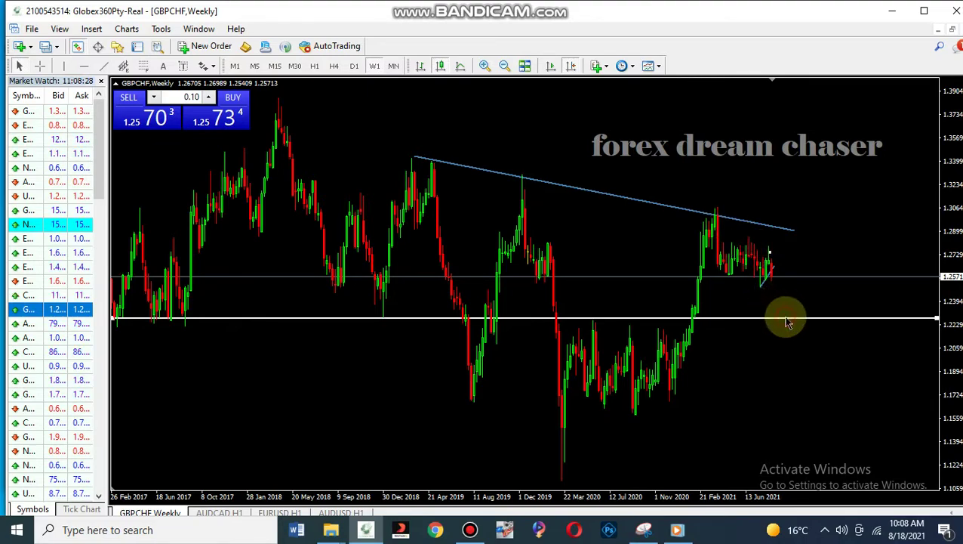
- Nudge the lower horizontal support line down to 1.22495
drag(786, 318, 787, 323)
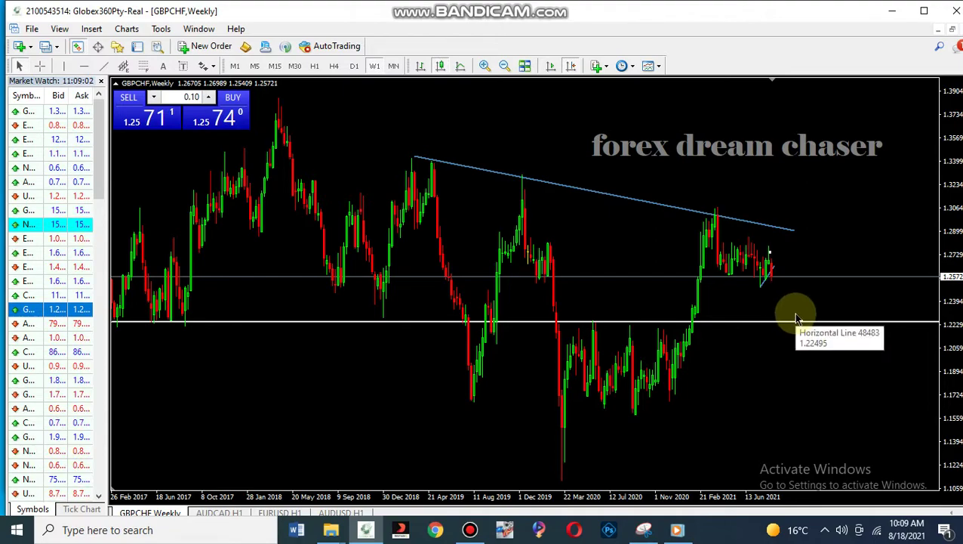
- Draw an ascending trendline from the March 2020 low up across the 1.22495 support
click(109, 67)
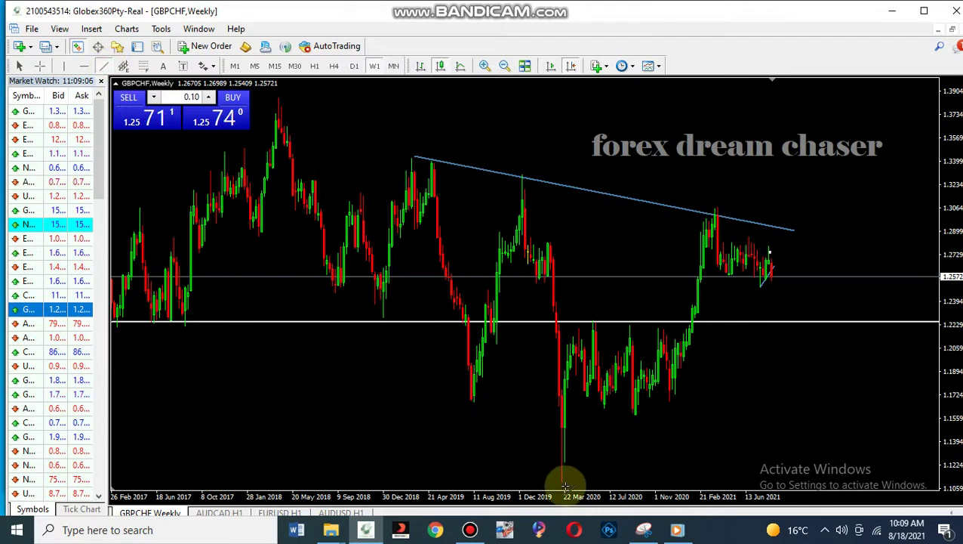
mouse_move(561, 481)
mouse_down()
mouse_move(715, 397)
mouse_move(725, 361)
mouse_move(830, 283)
mouse_up()
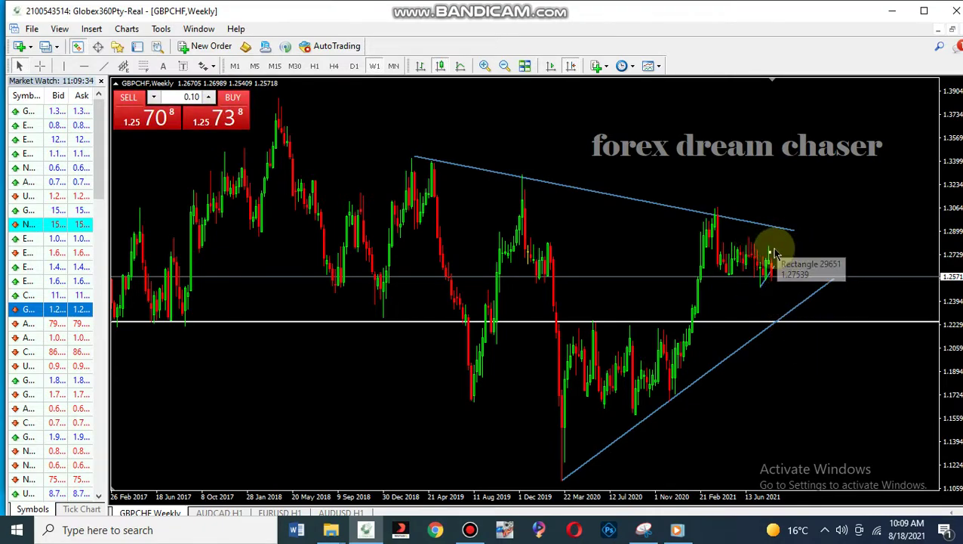
- Bring the Bandicam recorder window back up, then hide it again
mouse_move(469, 530)
click(473, 491)
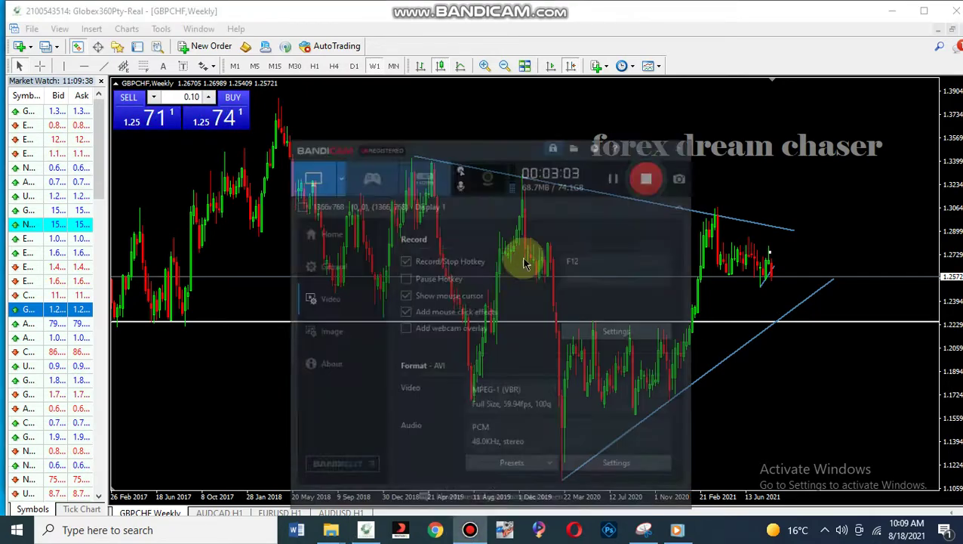
click(668, 109)
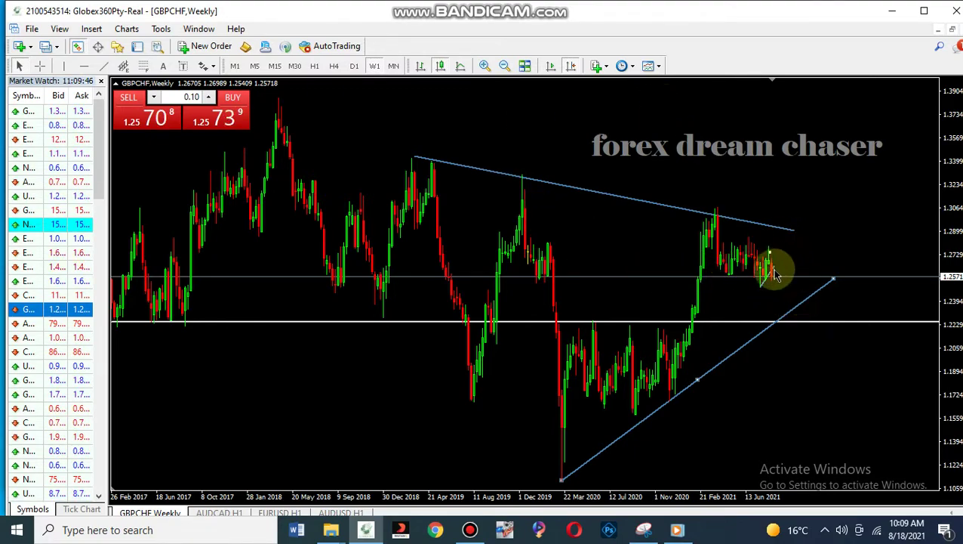
- Select the upper descending trendline and review its properties without making changes
double_click(793, 230)
right_click(793, 229)
click(805, 239)
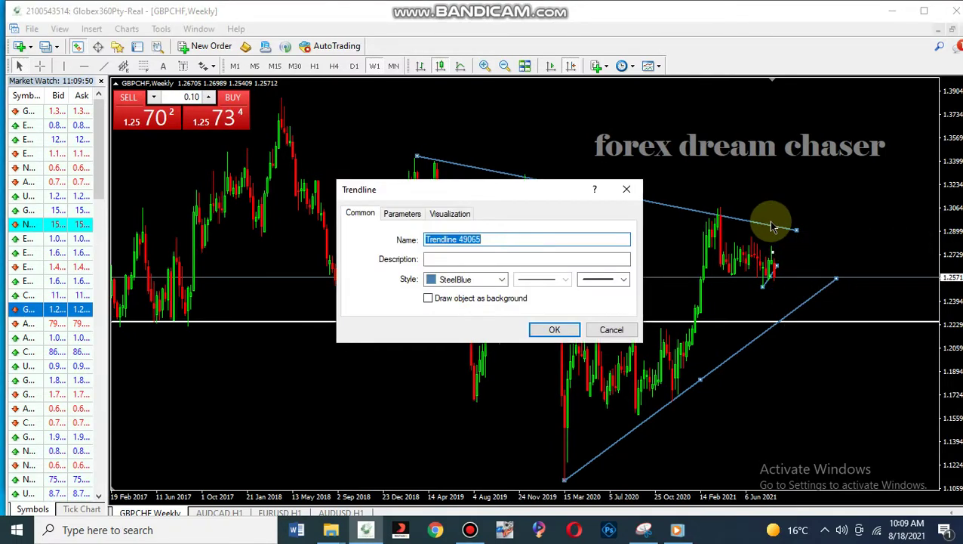
click(627, 189)
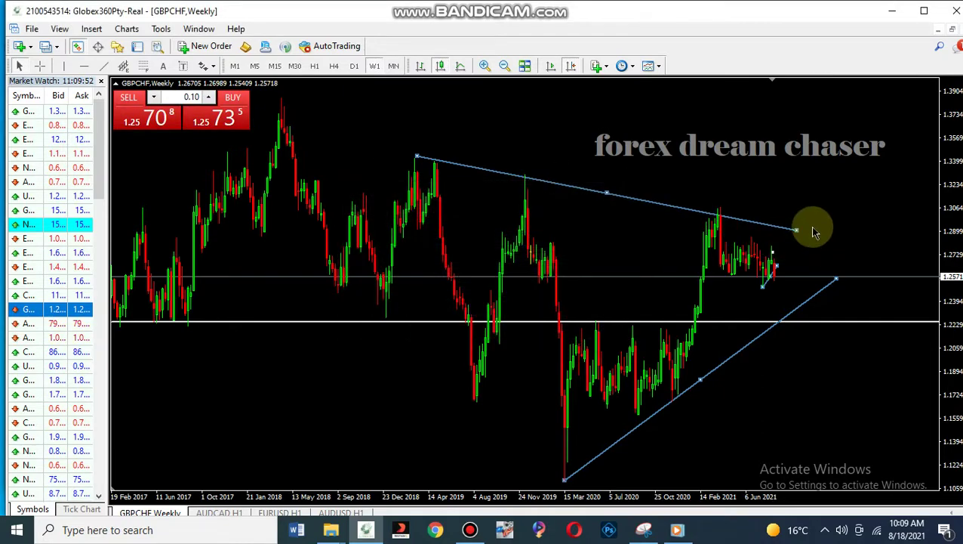
right_click(789, 234)
click(802, 239)
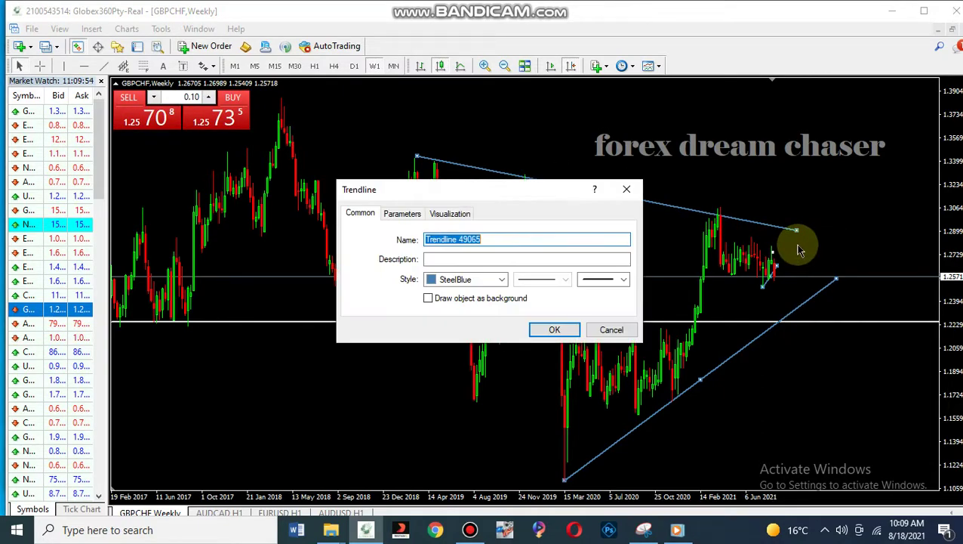
click(631, 191)
- Delete both selected trendlines and switch GBPCHF to the D1 timeframe
right_click(785, 230)
click(825, 312)
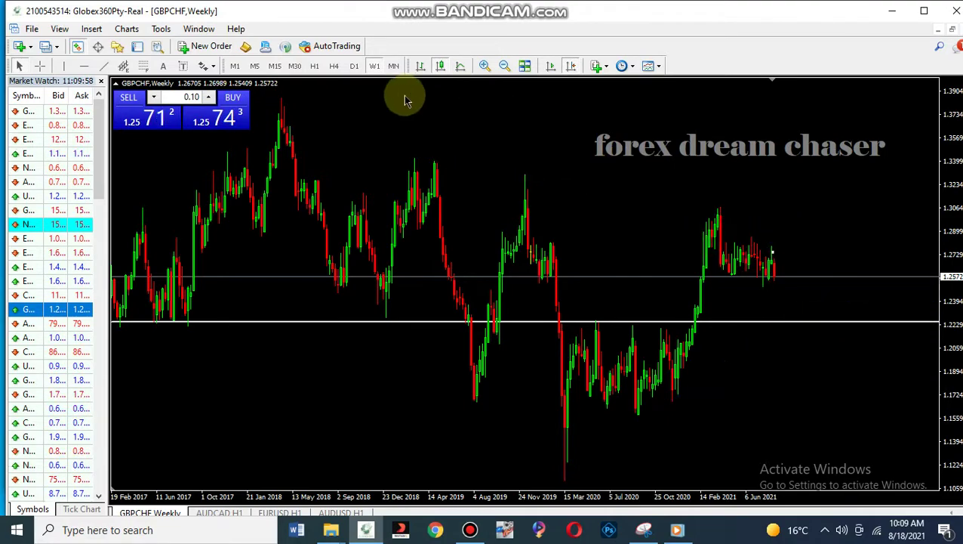
click(354, 65)
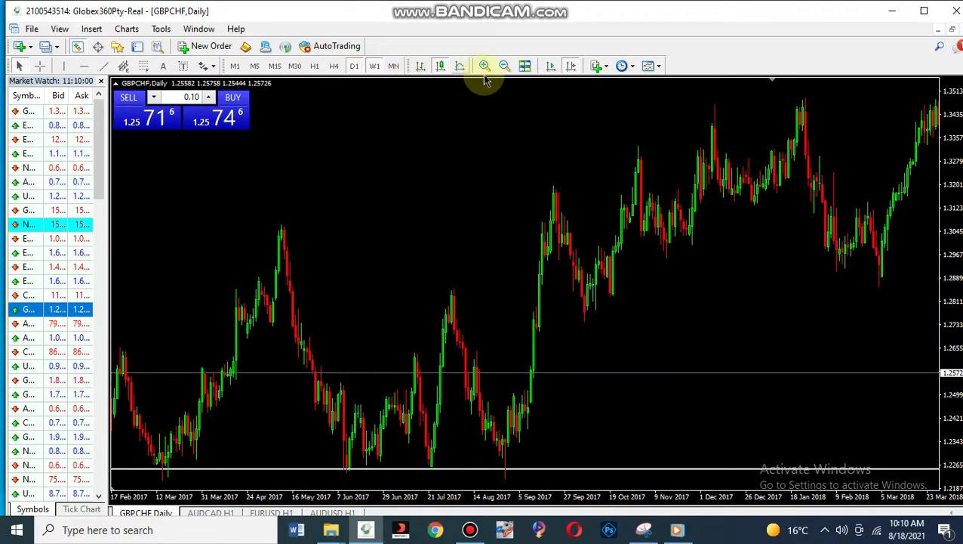
- Jump to the latest daily bars and add a horizontal resistance line near 1.2790
click(570, 72)
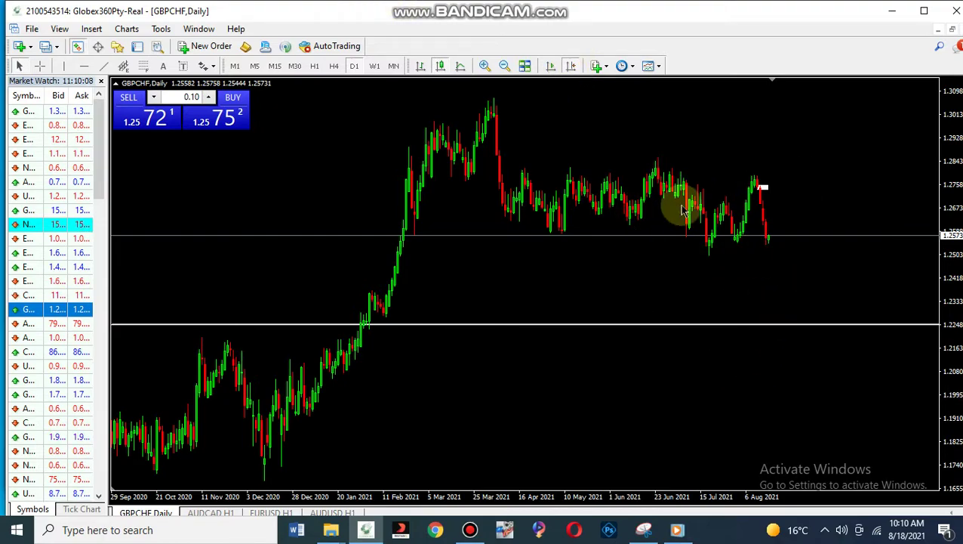
click(83, 67)
click(386, 177)
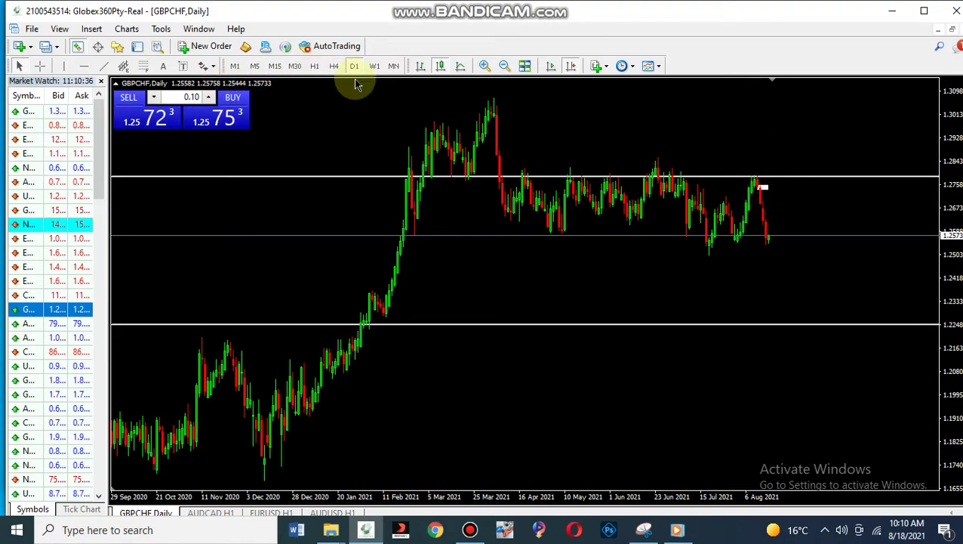
- Switch GBPCHF to H4 and shift to the latest bars below the 1.2784 line
click(334, 67)
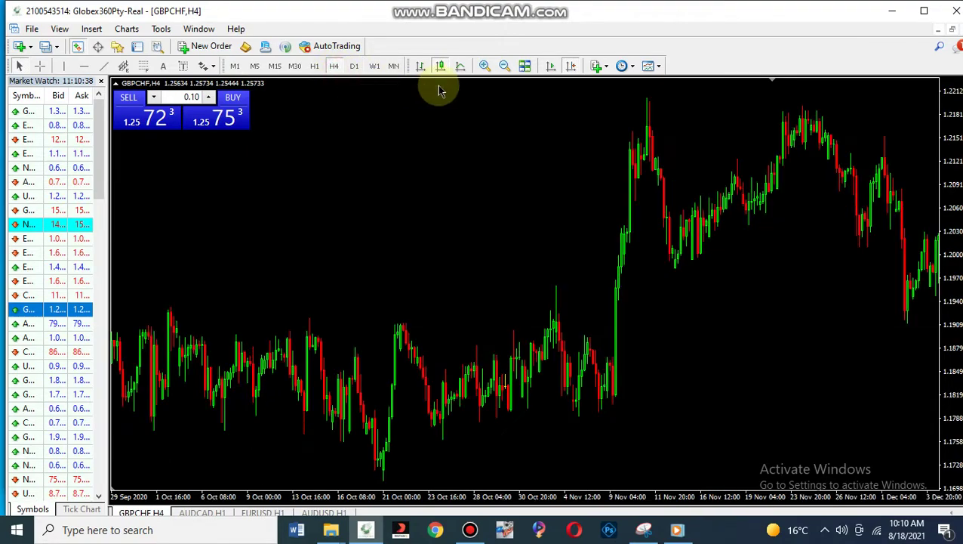
click(572, 66)
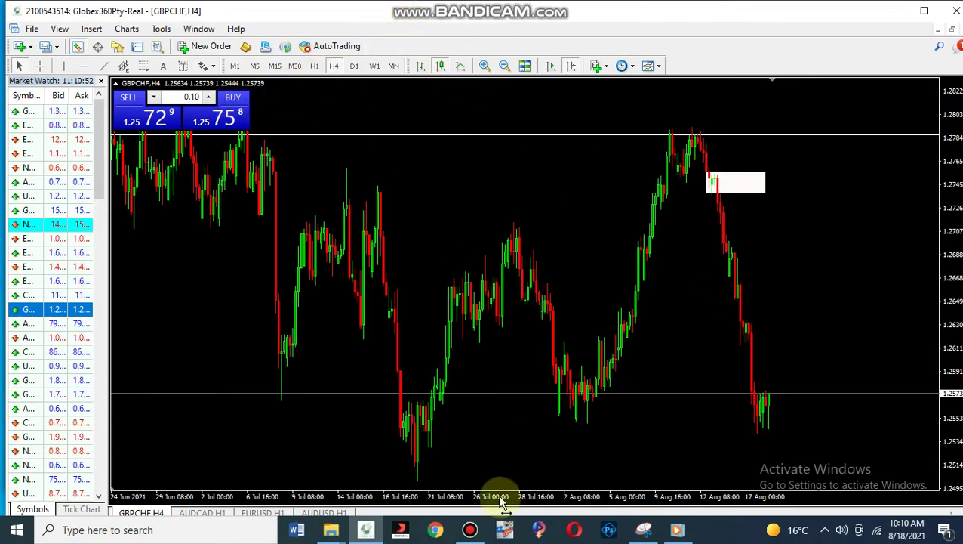
click(474, 462)
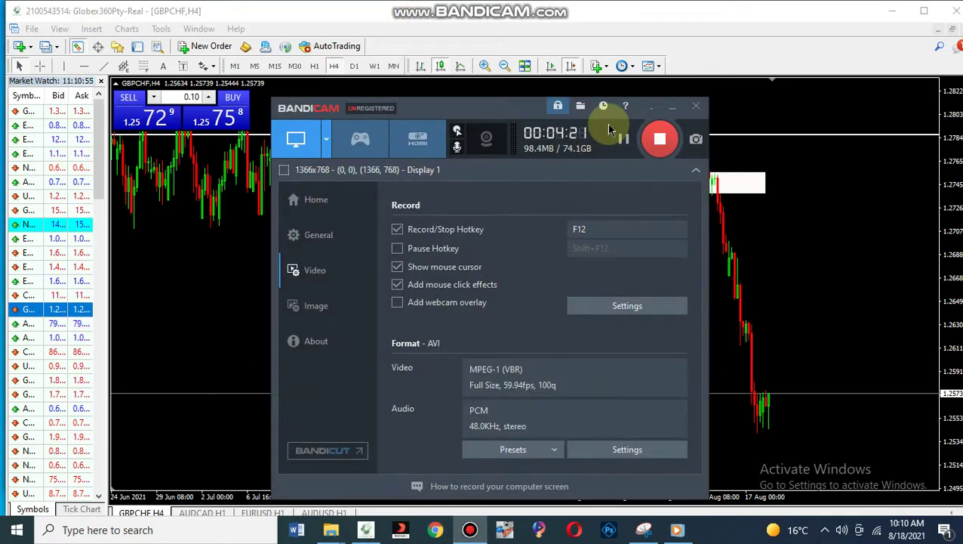
- Toggle chart shift off and back on, then switch GBPCHF to the MN timeframe
click(673, 110)
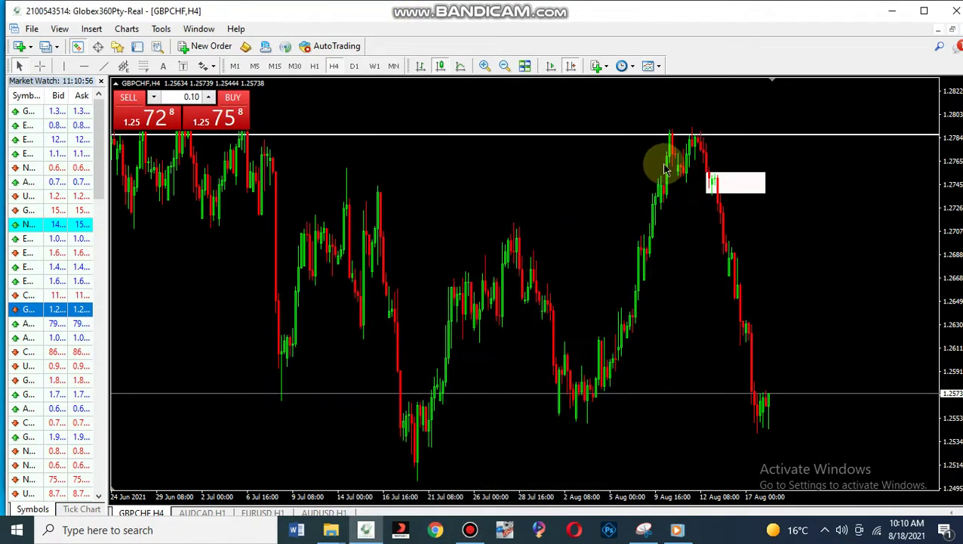
click(573, 66)
click(570, 67)
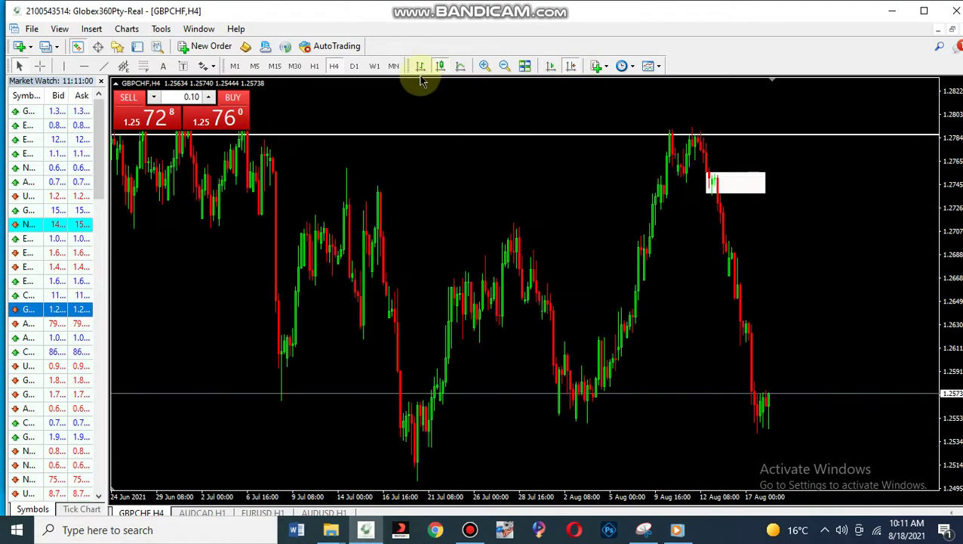
click(394, 65)
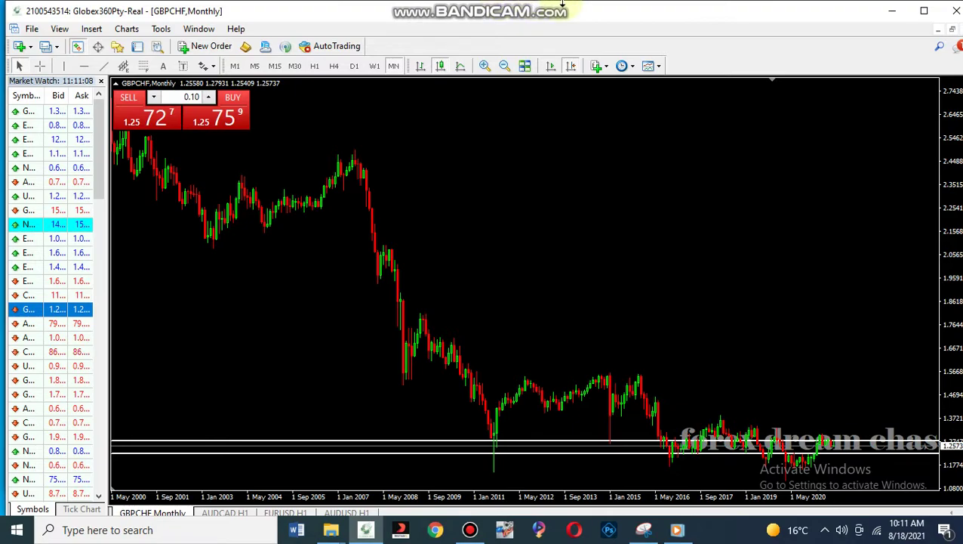
- With the red pen, sketch a zigzag above the monthly candles and a horizontal line across it
click(608, 6)
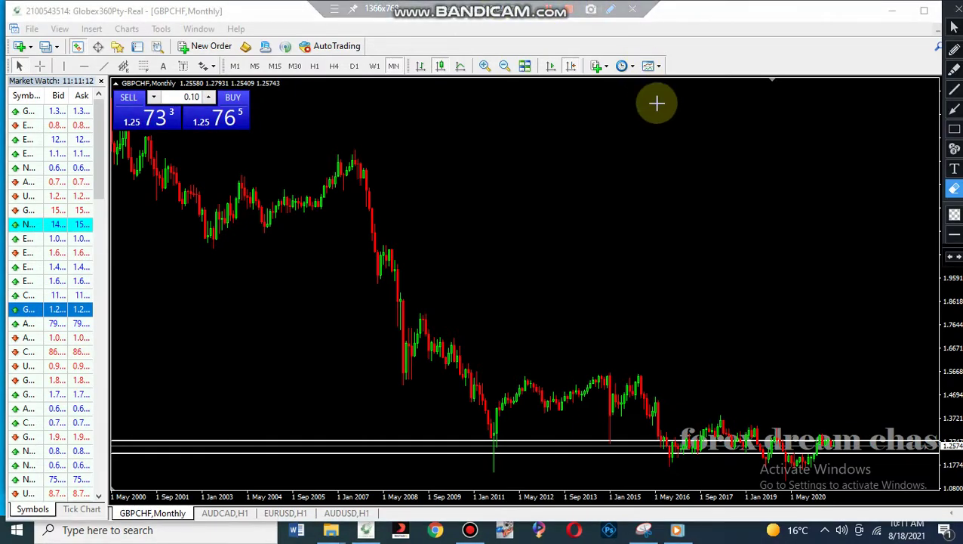
click(955, 89)
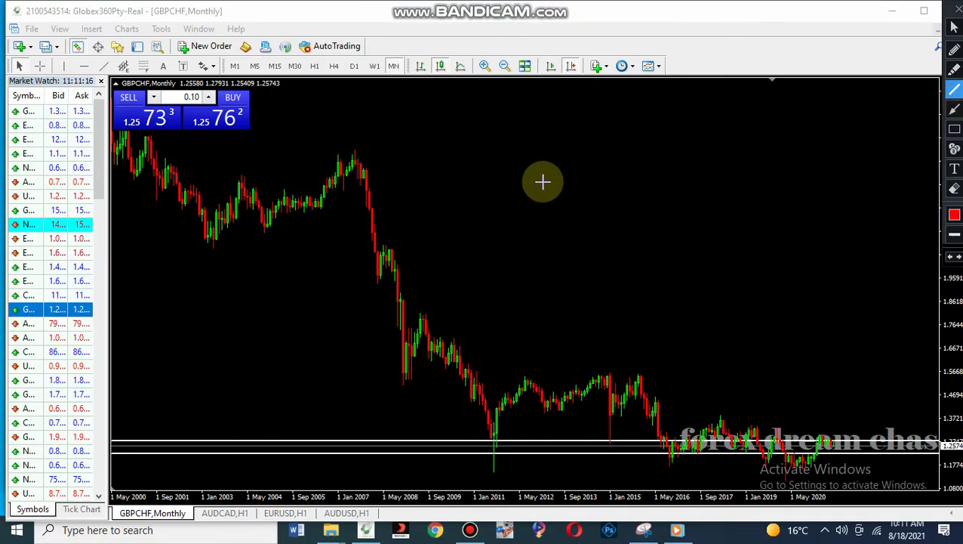
mouse_move(580, 125)
mouse_down()
mouse_move(605, 181)
mouse_move(622, 162)
mouse_move(643, 232)
mouse_move(664, 217)
mouse_move(696, 299)
mouse_move(718, 303)
mouse_move(706, 307)
mouse_move(868, 136)
mouse_up()
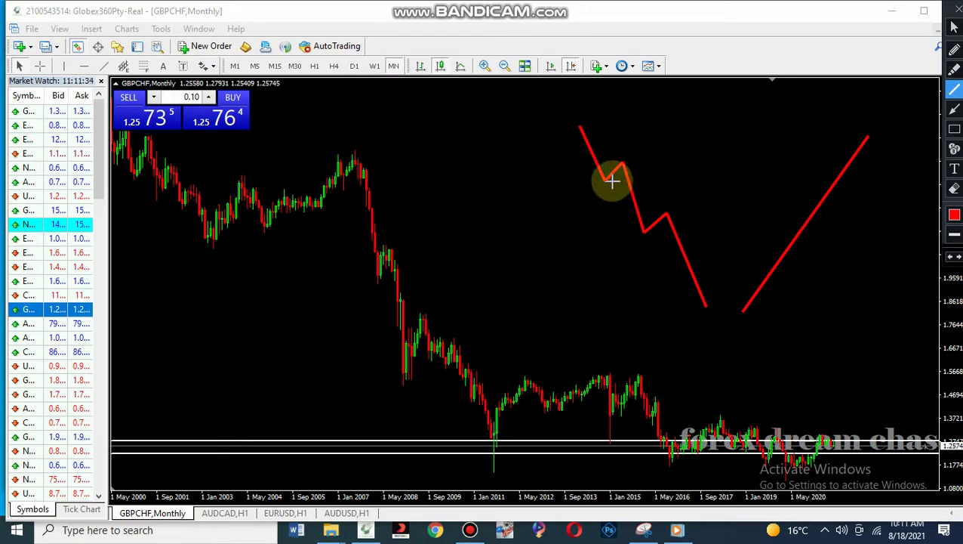
drag(601, 186, 700, 180)
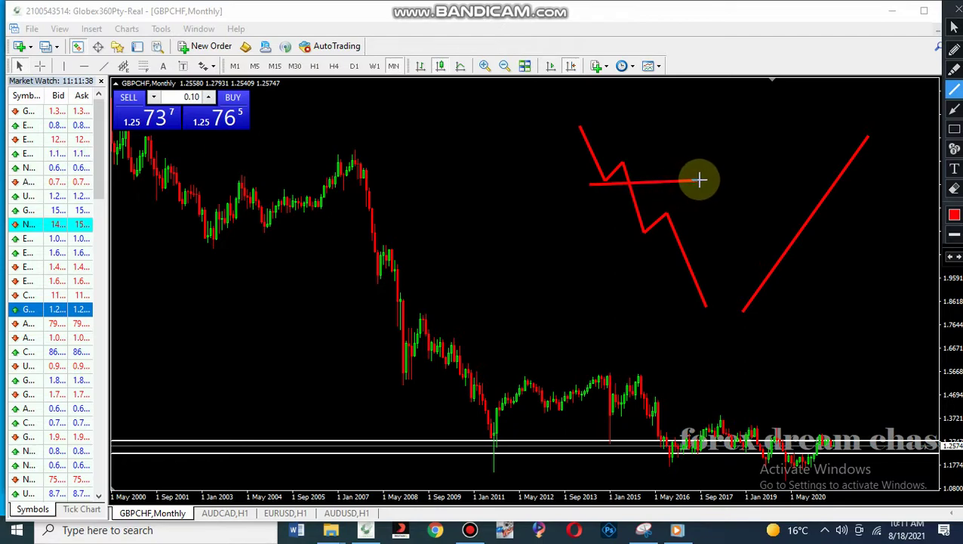
- Erase part of the horizontal red line, a stray dash and most of the first zigzag
click(954, 188)
drag(697, 168, 641, 189)
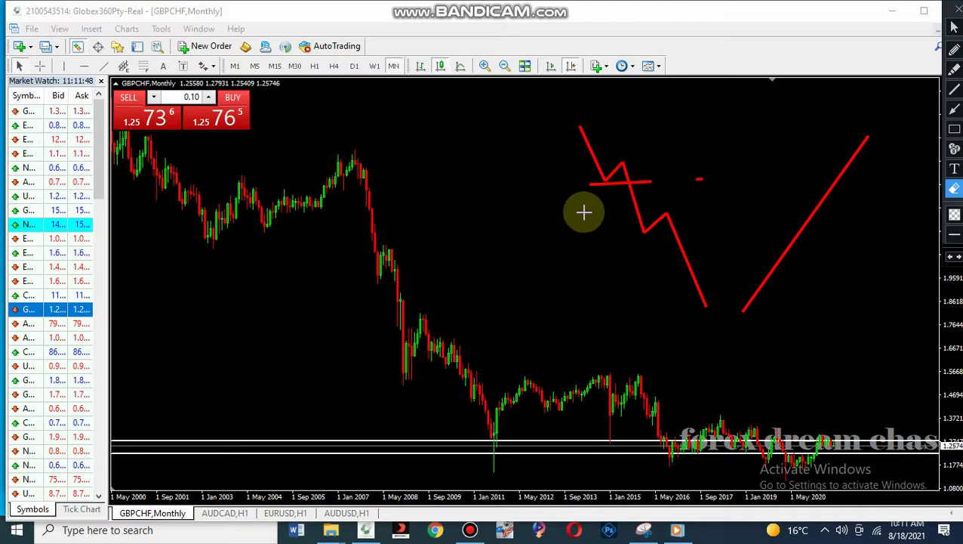
drag(535, 185, 808, 242)
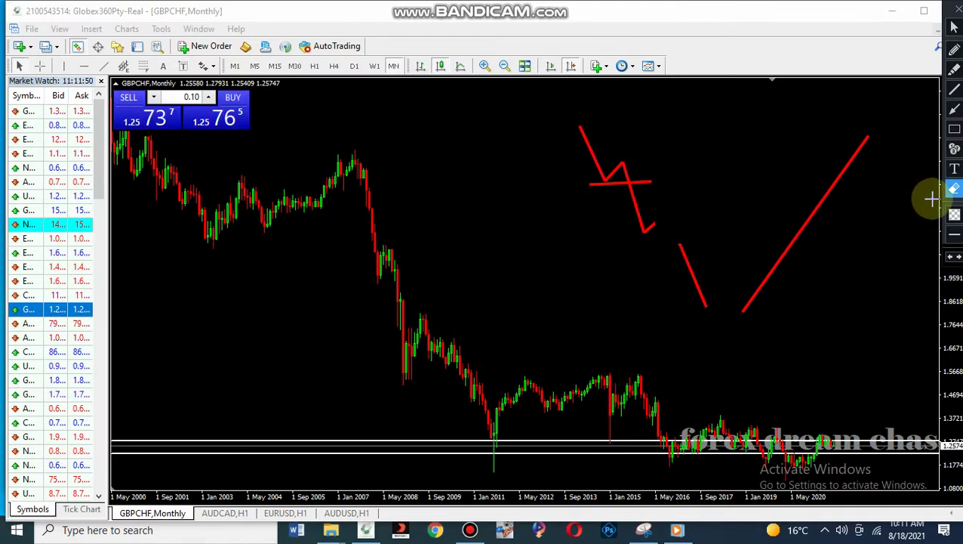
click(954, 188)
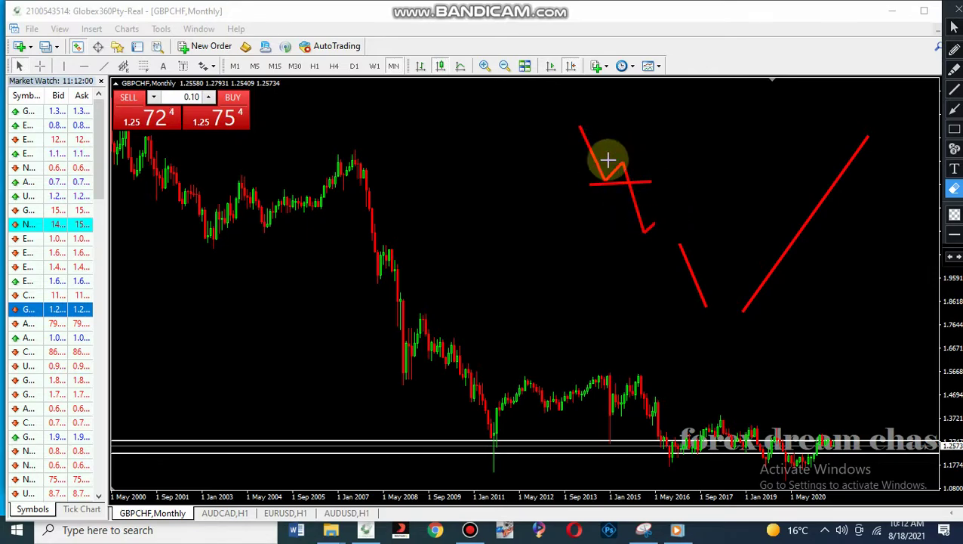
drag(616, 205, 558, 246)
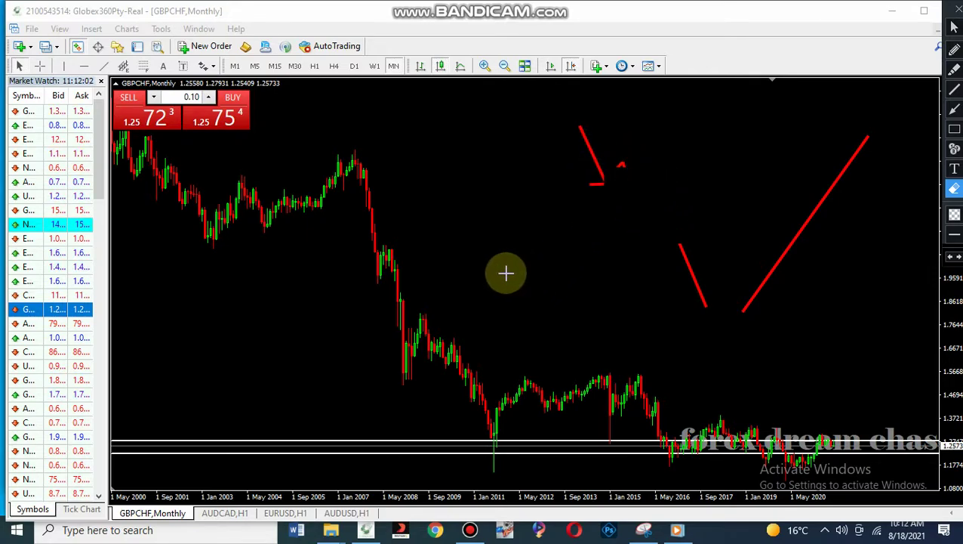
- Sketch a red zigzag breaking below a horizontal red level, then clear all red annotations
click(954, 90)
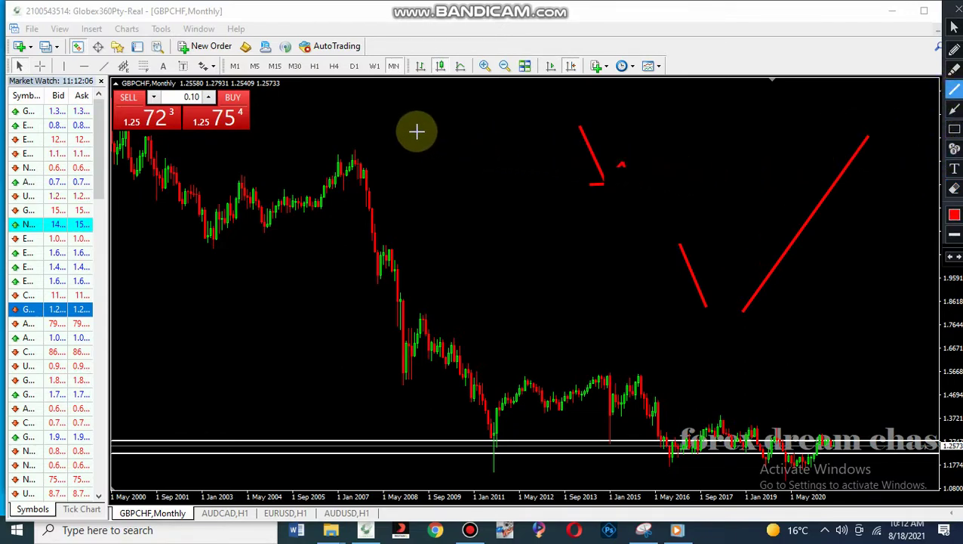
mouse_move(402, 110)
mouse_down()
mouse_move(425, 163)
mouse_move(439, 159)
mouse_move(479, 211)
mouse_move(505, 175)
mouse_move(540, 264)
mouse_up()
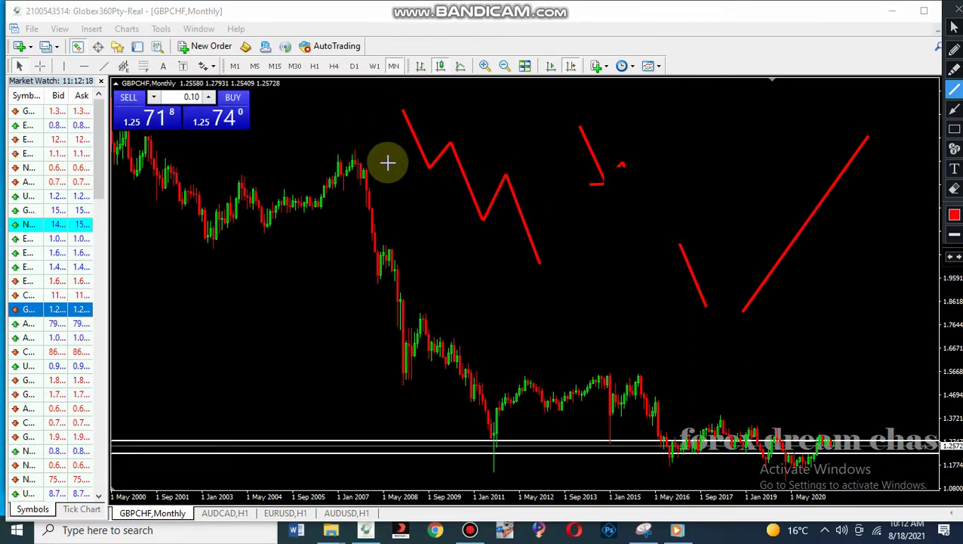
drag(381, 179, 573, 179)
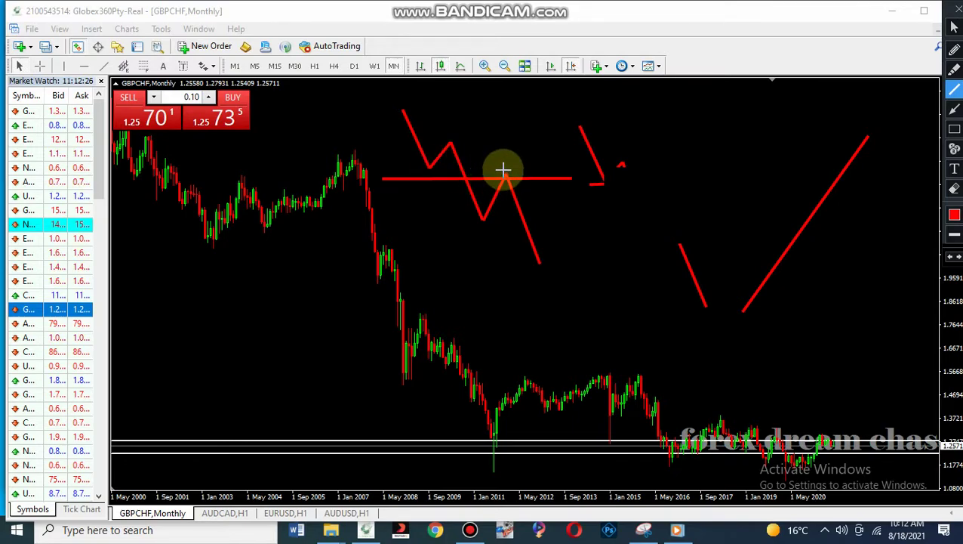
mouse_move(542, 263)
mouse_down()
mouse_move(558, 232)
mouse_move(590, 280)
mouse_up()
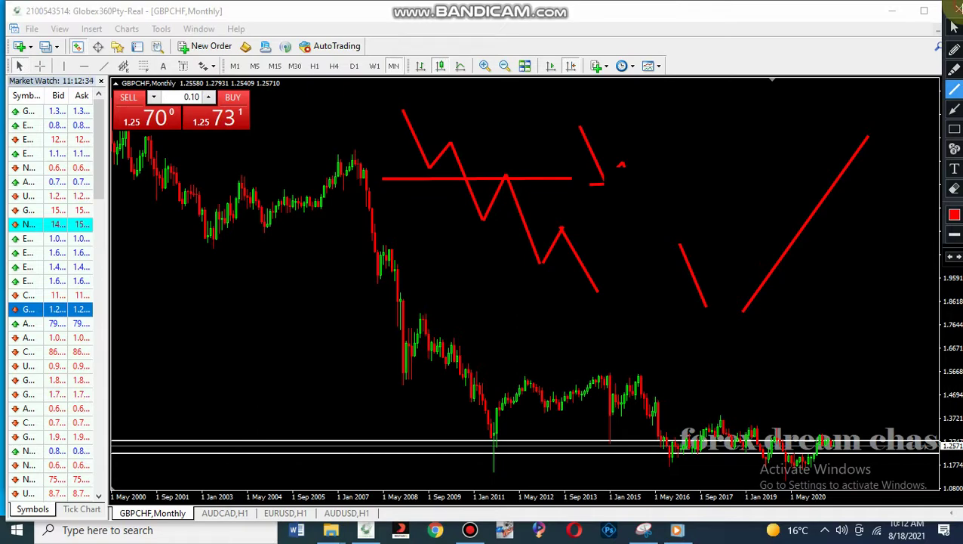
click(958, 10)
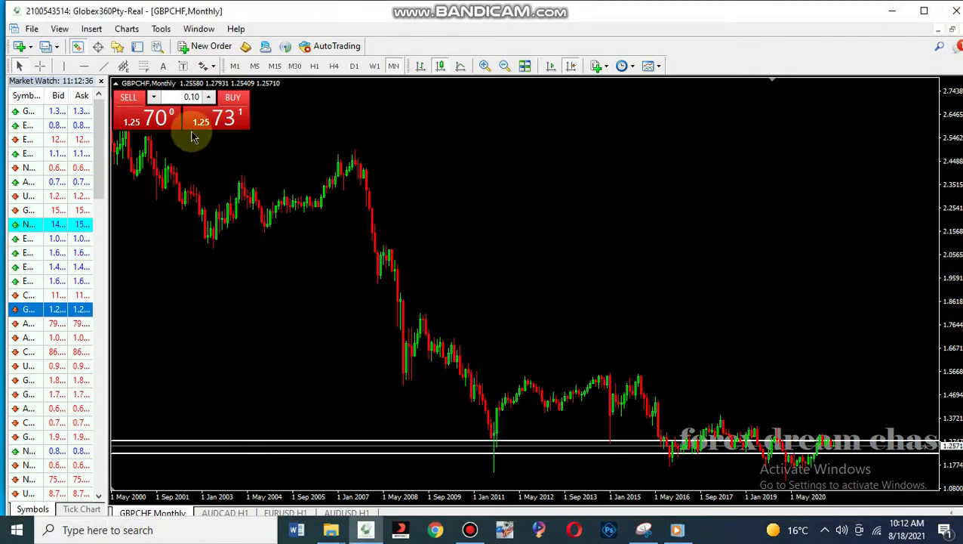
click(333, 66)
click(571, 66)
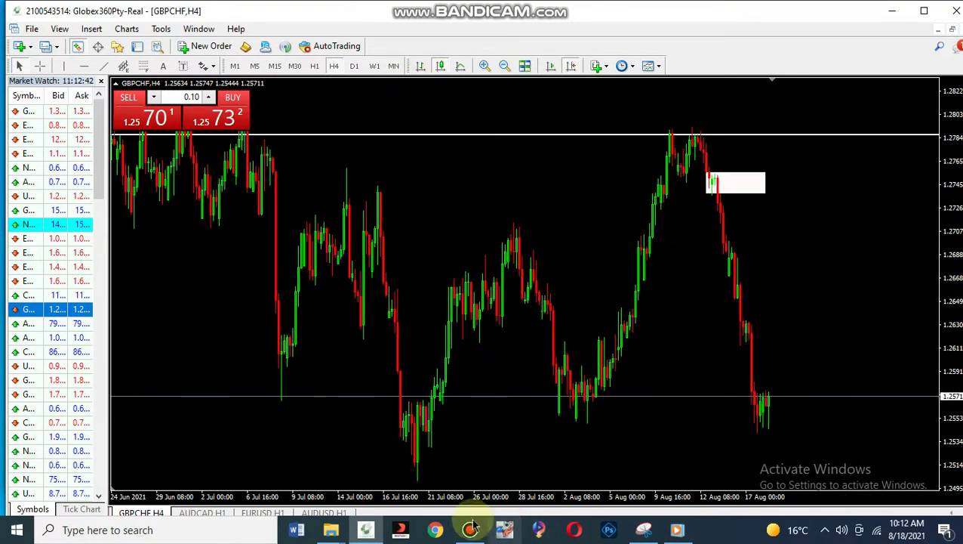
click(471, 441)
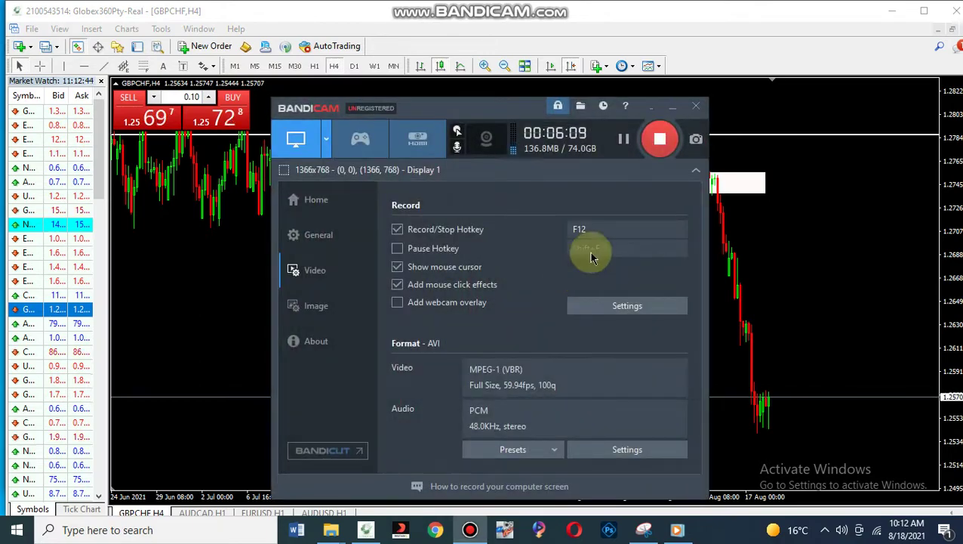
click(671, 108)
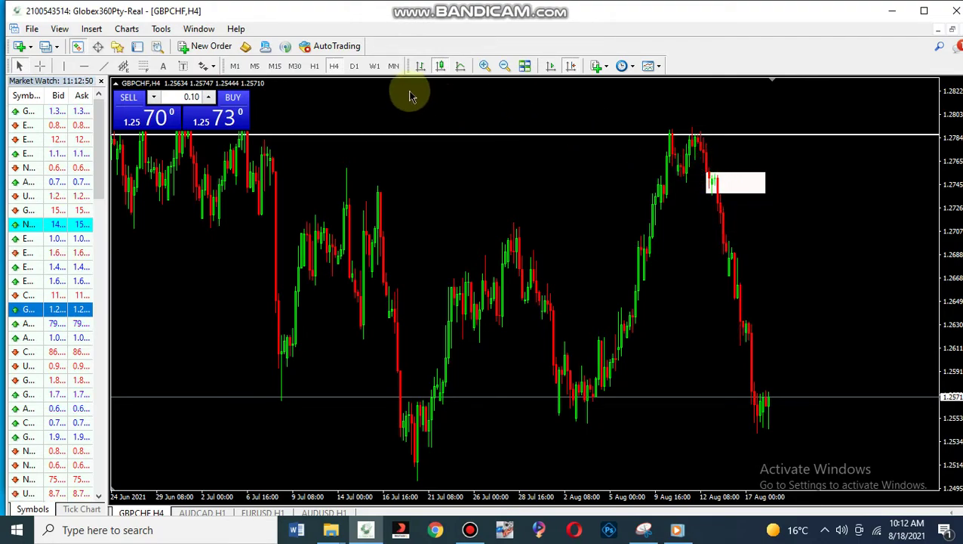
- Step GBPCHF from D1 through H1 to M30 at the latest bars, scrolled slightly back
click(354, 66)
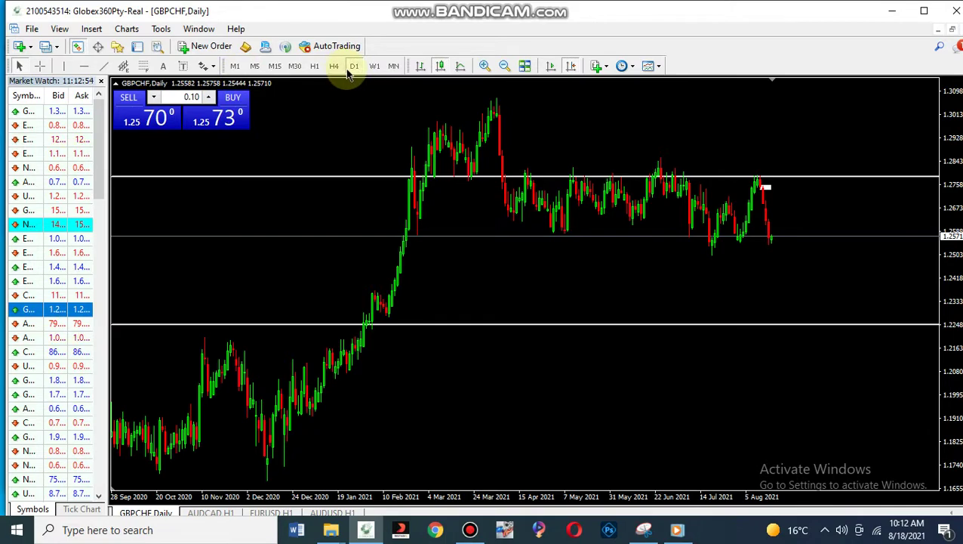
click(314, 67)
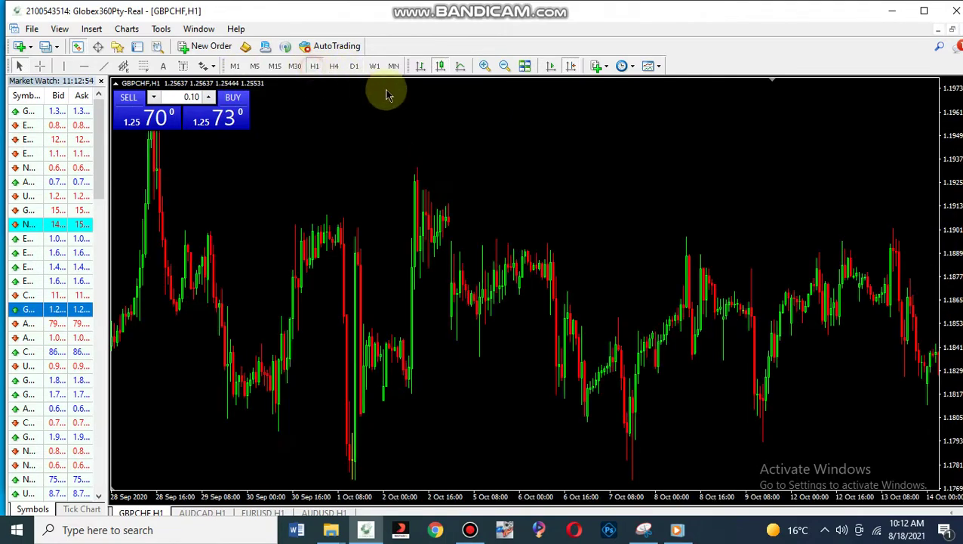
click(572, 67)
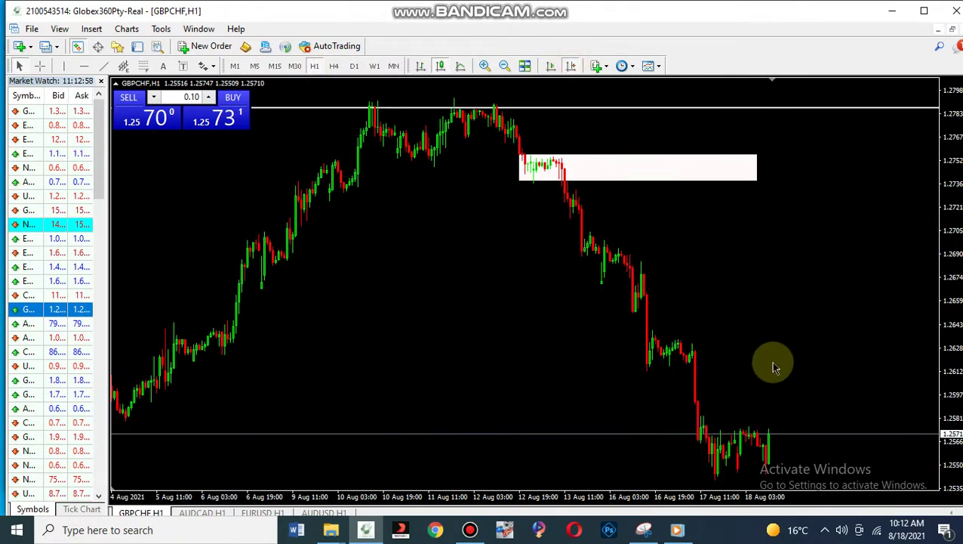
click(295, 66)
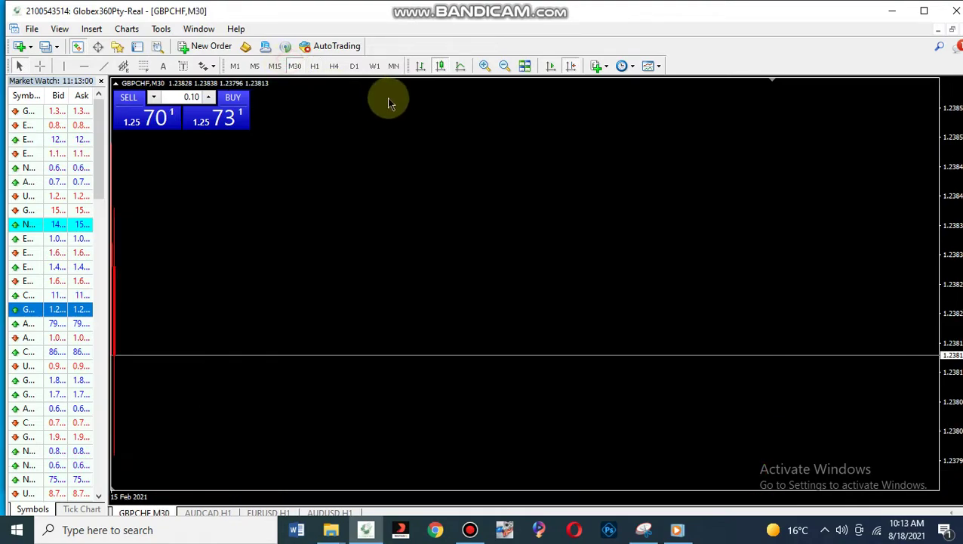
click(573, 71)
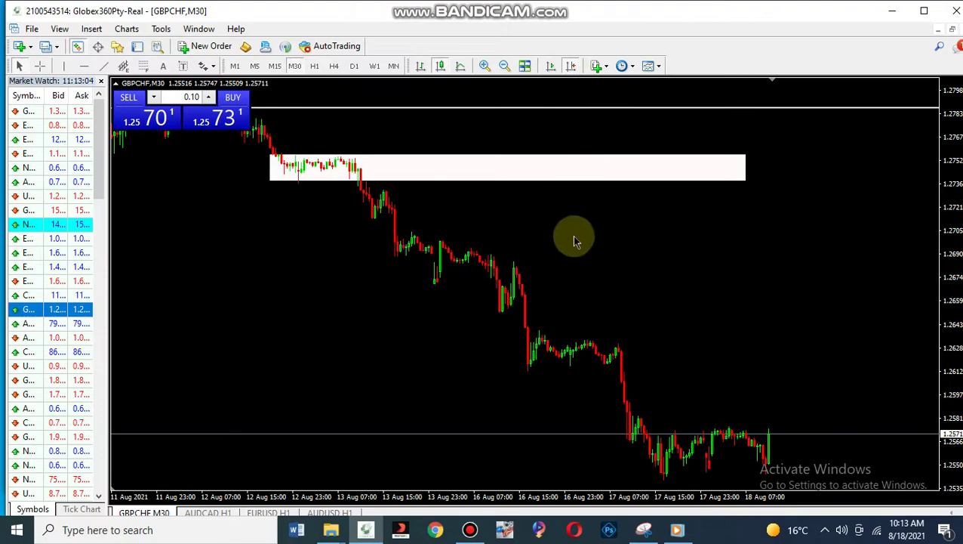
scroll(574, 241, down, 2)
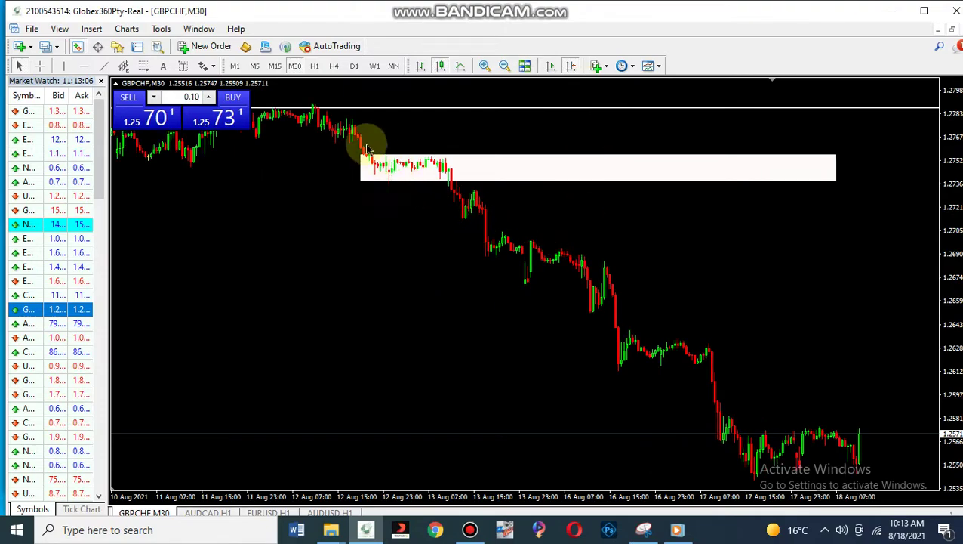
mouse_move(367, 163)
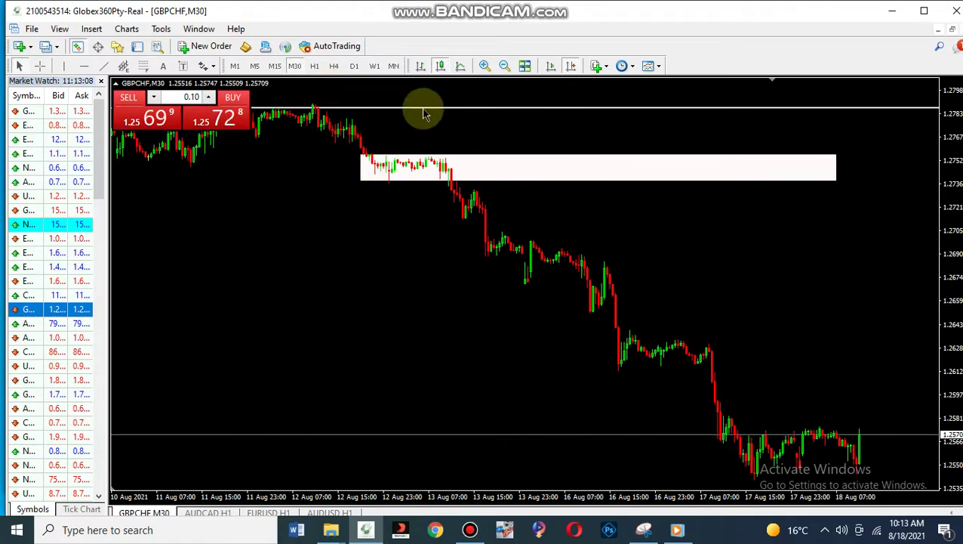
- Trace the decline from the supply zone peak to the recent lows in red, then clear it
mouse_move(656, 4)
click(612, 10)
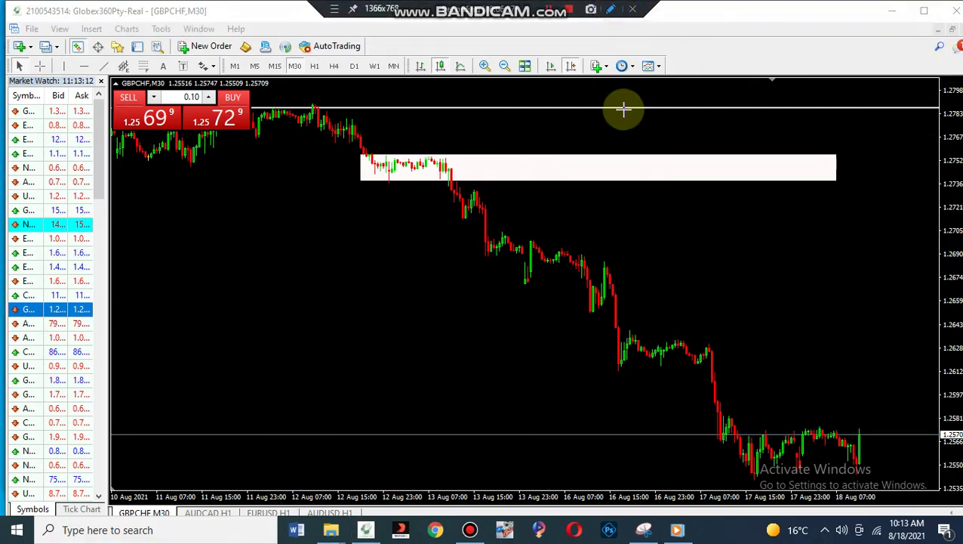
mouse_move(316, 120)
mouse_down()
mouse_move(389, 177)
mouse_move(413, 161)
mouse_up()
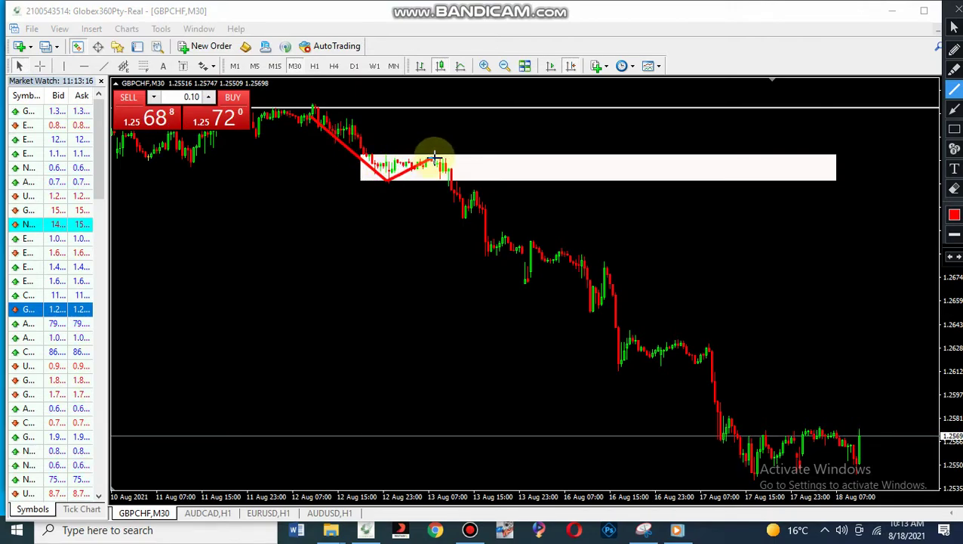
drag(462, 201, 466, 216)
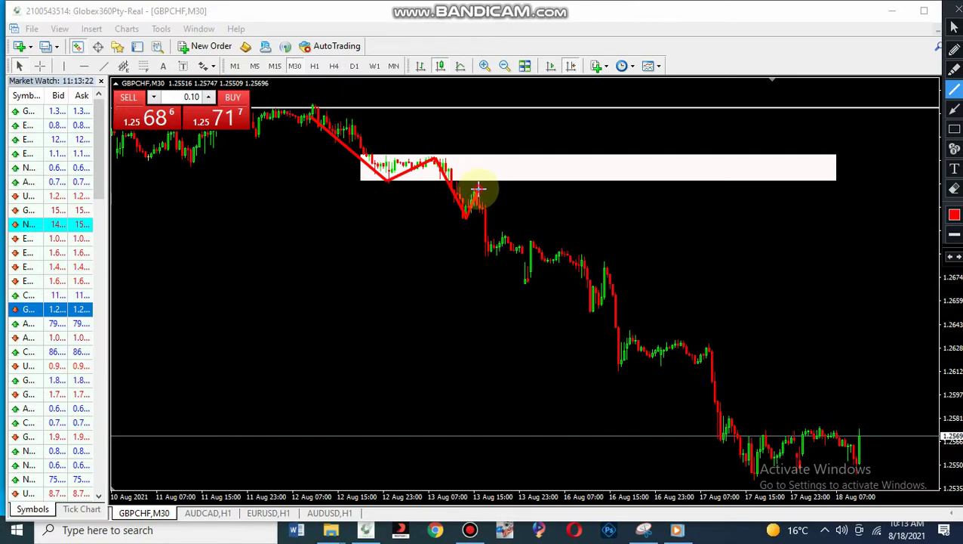
drag(479, 187, 490, 236)
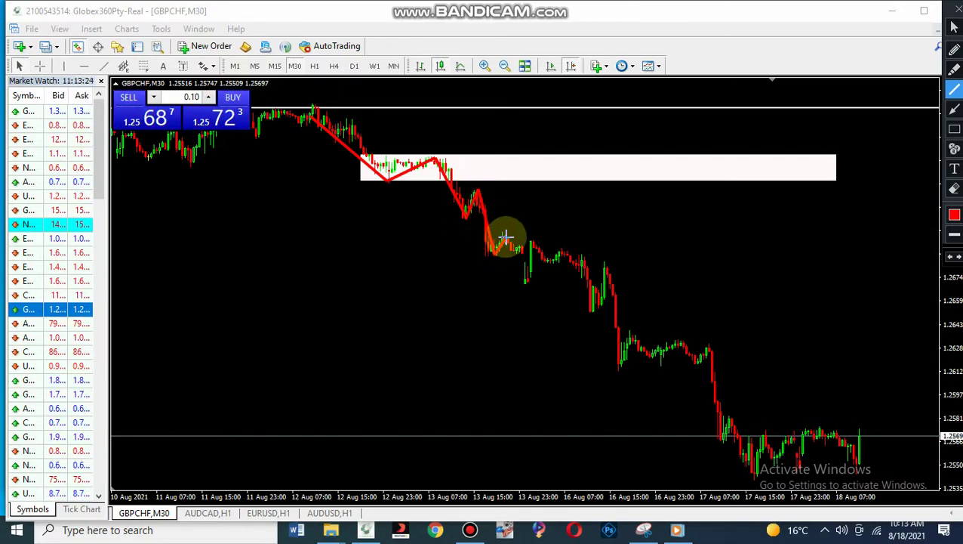
mouse_move(516, 242)
mouse_down()
mouse_move(576, 273)
mouse_move(595, 304)
mouse_move(607, 268)
mouse_move(622, 370)
mouse_move(639, 351)
mouse_up()
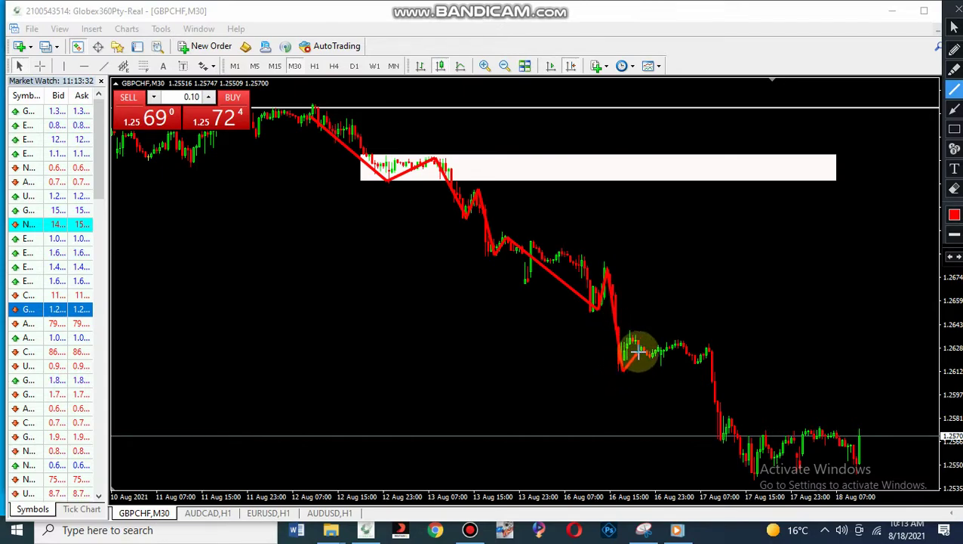
drag(649, 345, 755, 474)
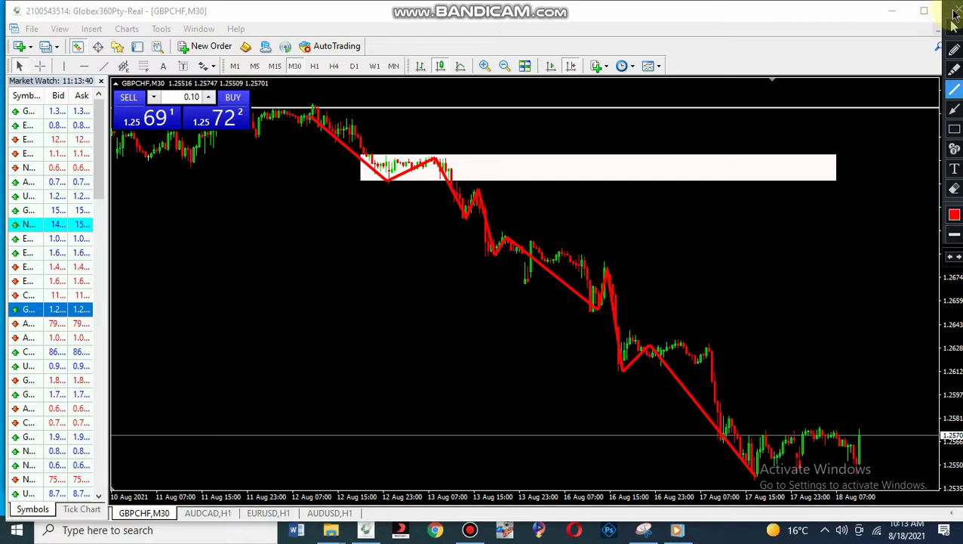
click(957, 9)
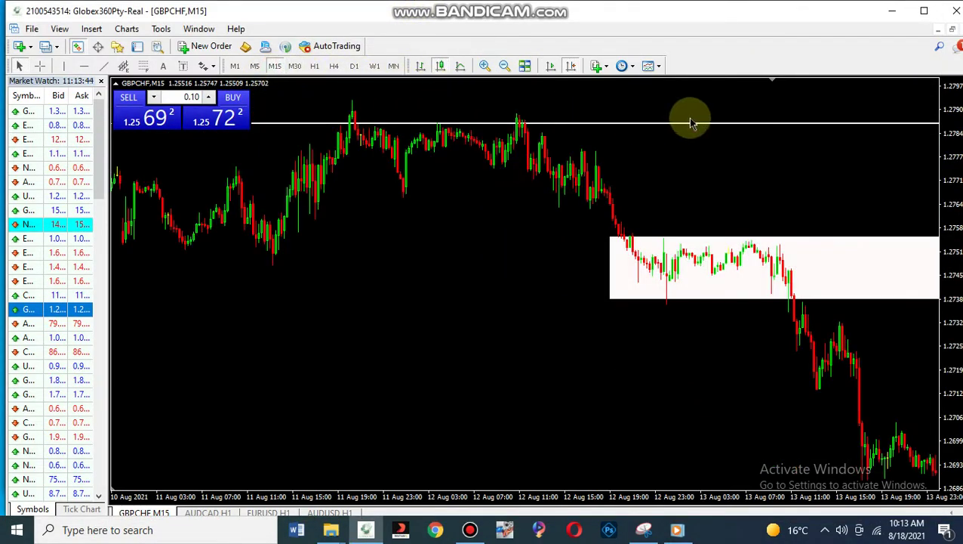
- Draw rising and falling trendlines meeting at an apex over the 17 Aug consolidation
click(572, 66)
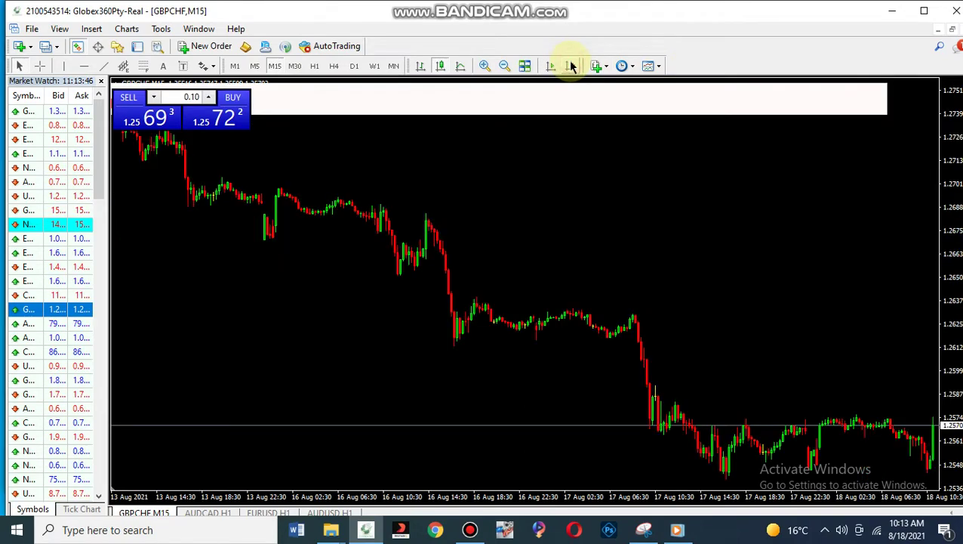
click(571, 66)
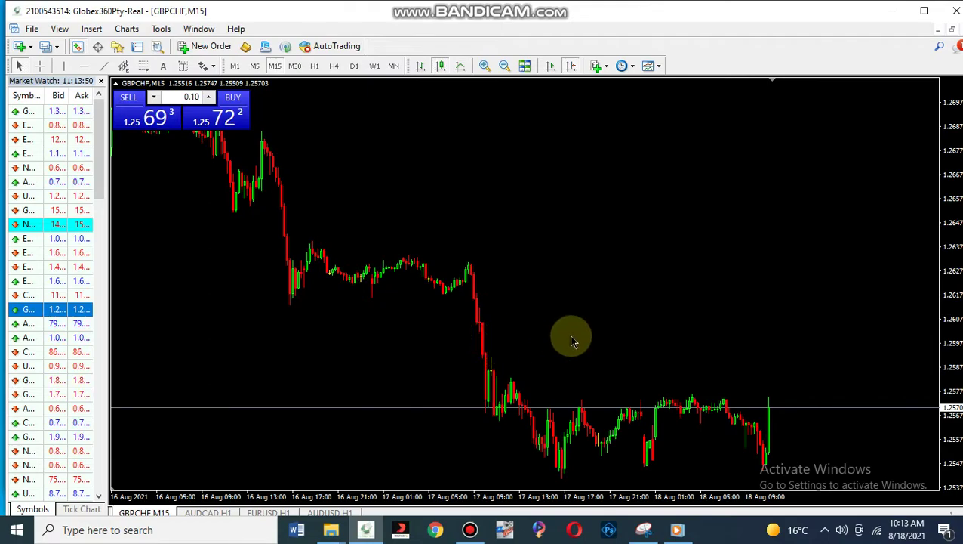
click(103, 67)
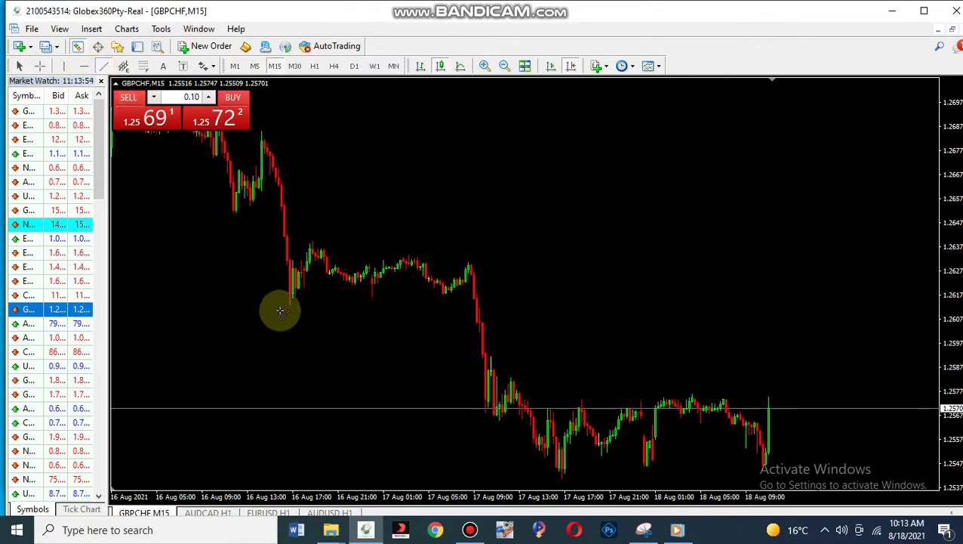
mouse_move(287, 306)
mouse_down()
mouse_move(318, 290)
mouse_move(419, 300)
mouse_move(508, 286)
mouse_move(530, 293)
mouse_up()
click(105, 65)
drag(342, 244, 533, 276)
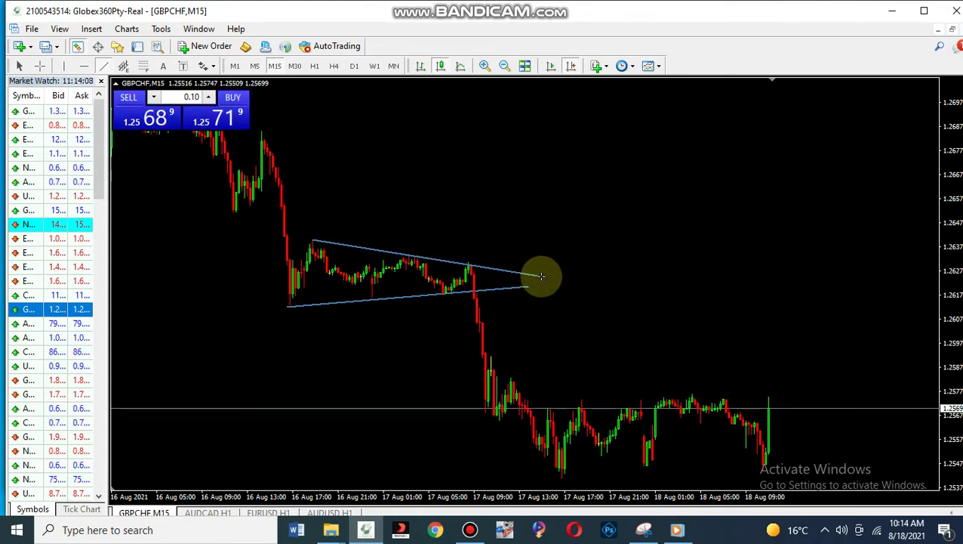
drag(552, 279, 552, 280)
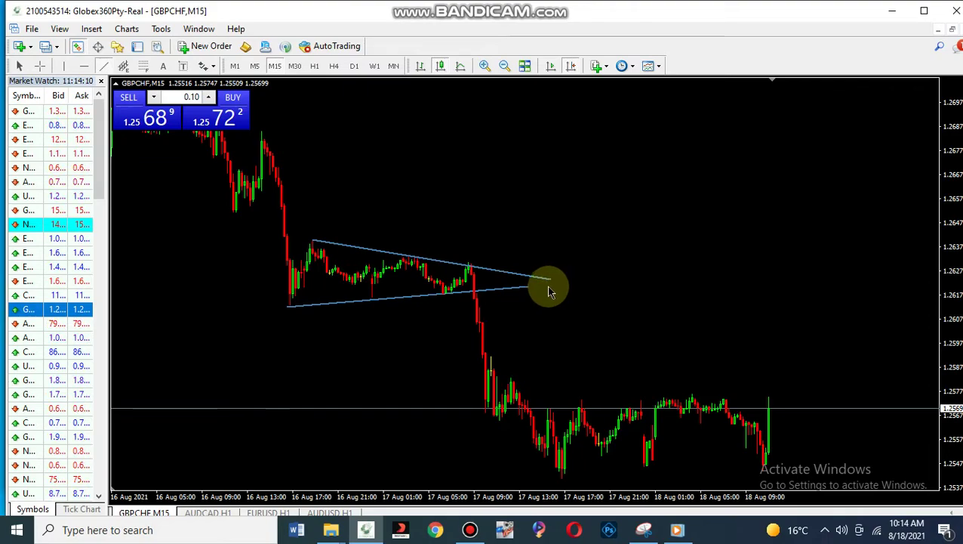
drag(533, 296, 551, 290)
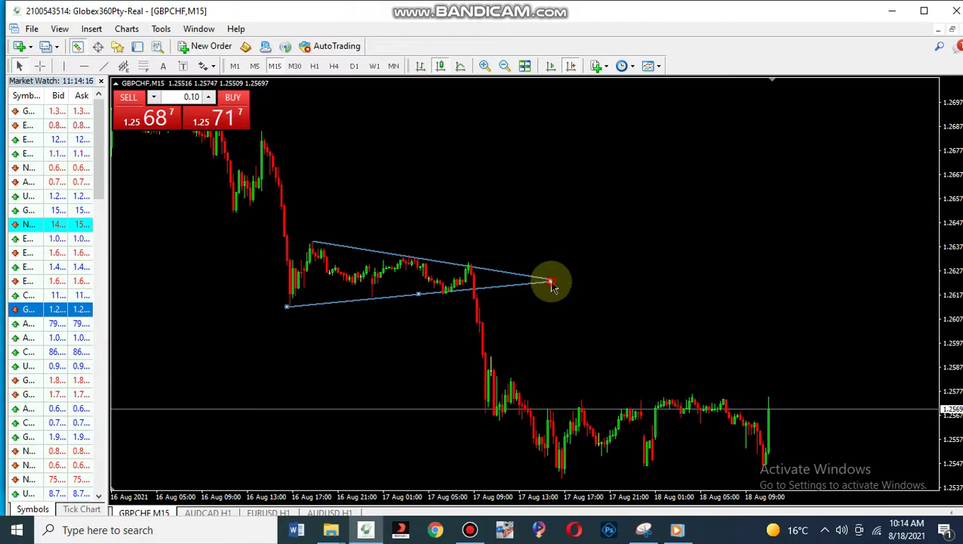
drag(552, 285, 552, 284)
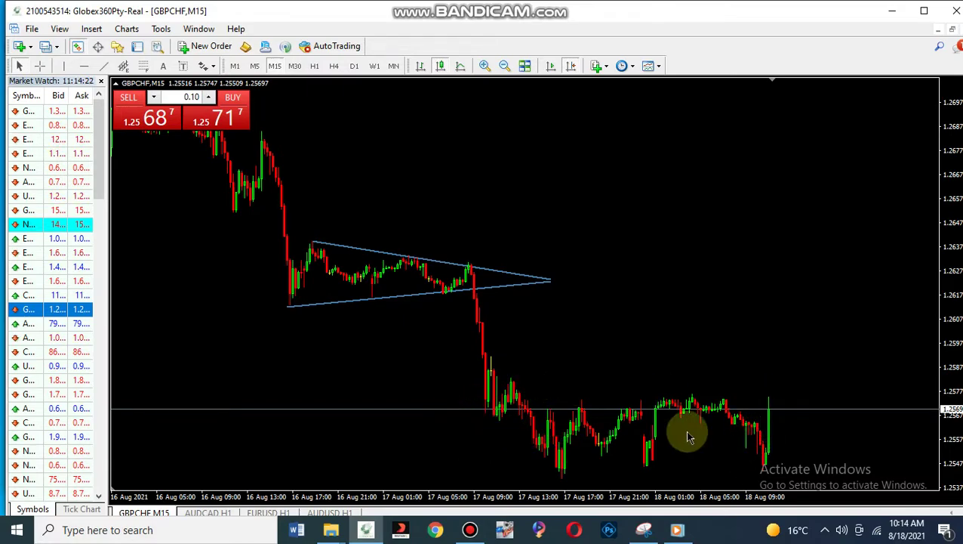
- Place a horizontal line near 1.2573, just above current price
click(83, 65)
click(355, 409)
drag(356, 409, 361, 397)
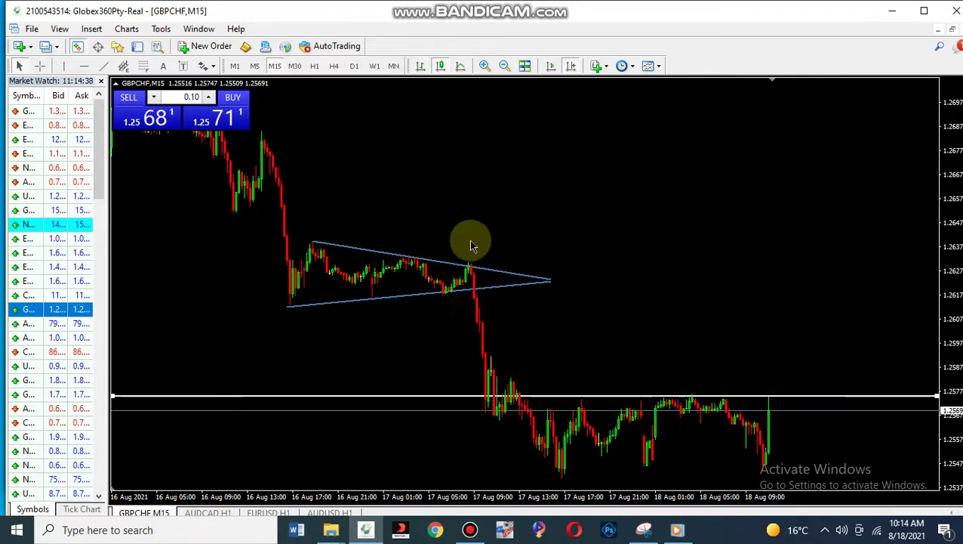
- Draw a descending trendline along the 13–16 Aug highs below the supply zone
scroll(470, 245, up, 3)
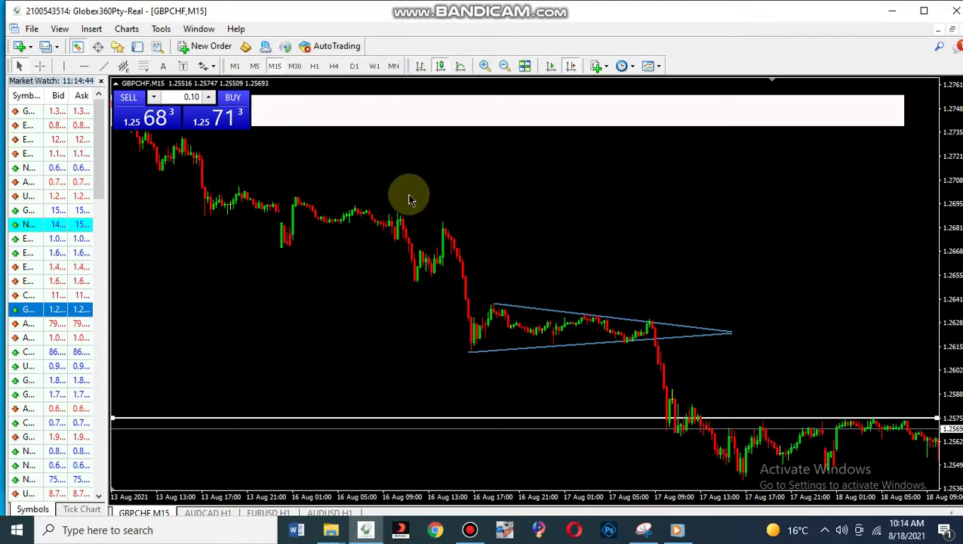
click(105, 66)
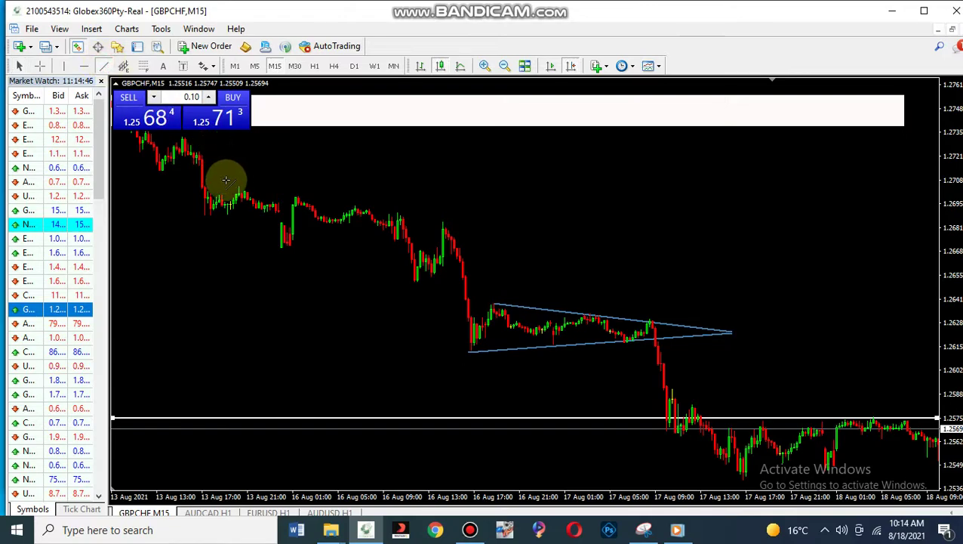
drag(232, 185, 444, 222)
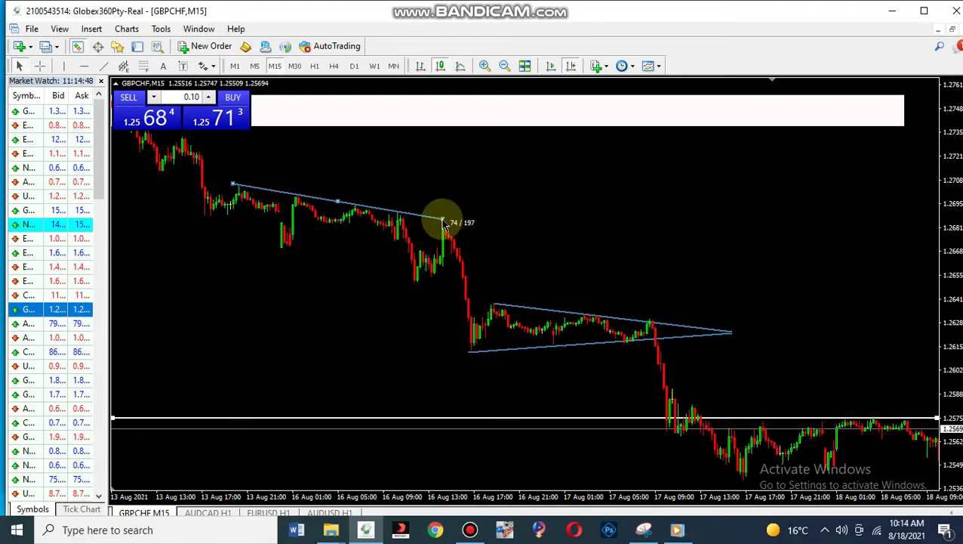
scroll(425, 231, up, 4)
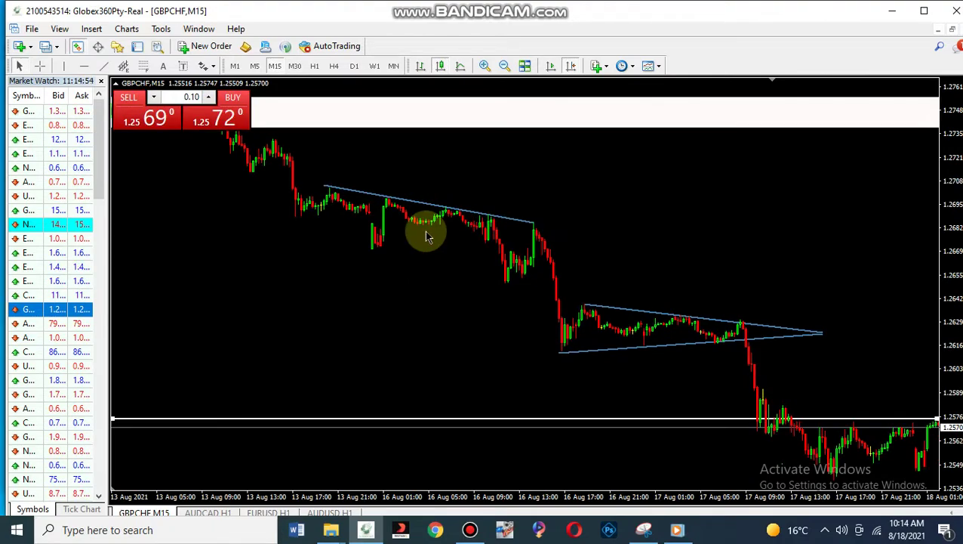
- Switch GBPCHF to H1 and minimize the screen recorder window
click(312, 67)
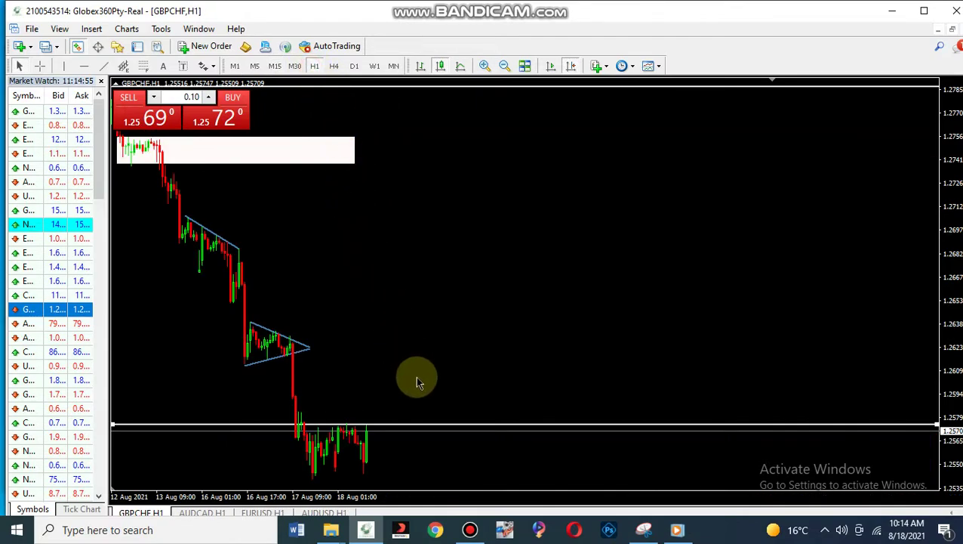
click(473, 445)
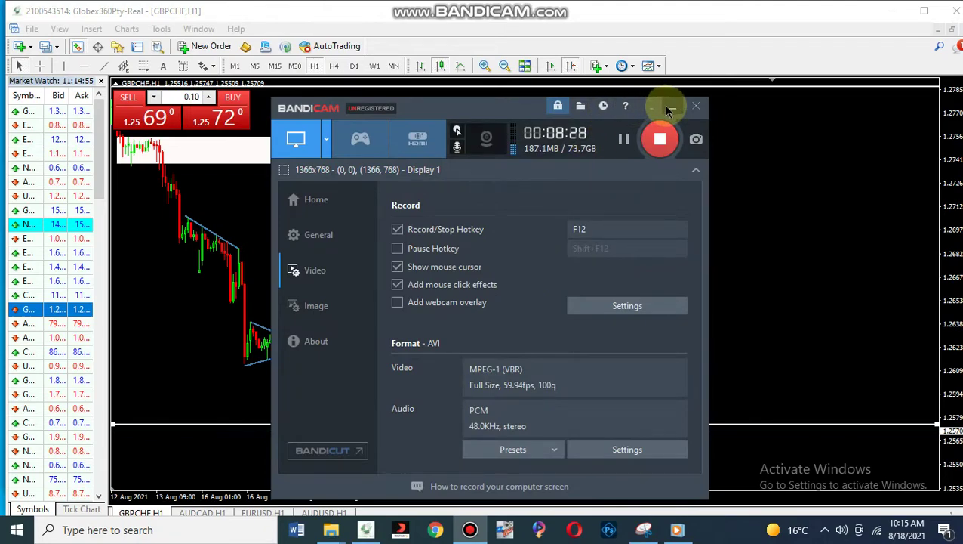
click(668, 110)
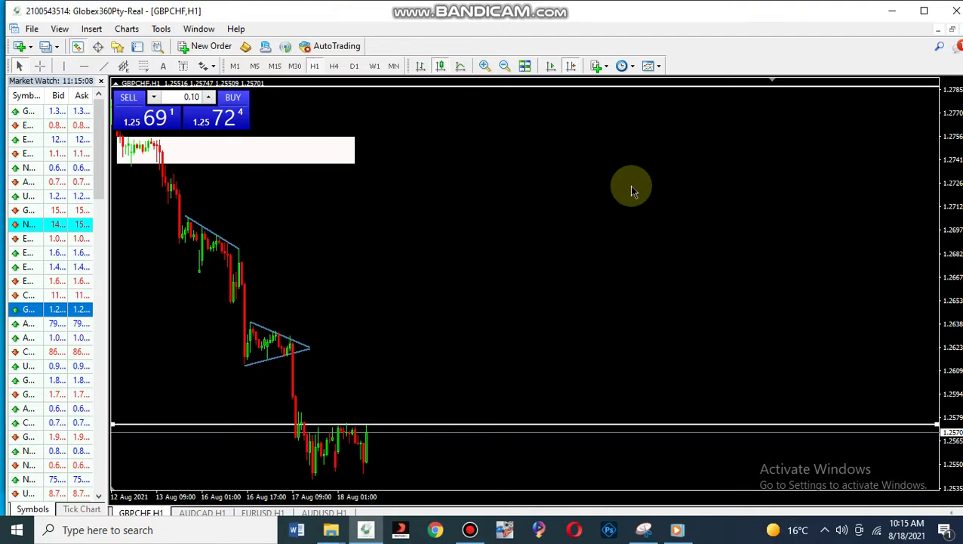
- Scroll the hourly chart back to mid-April, showing the 1.2787 line capping earlier highs
scroll(633, 205, down, 10)
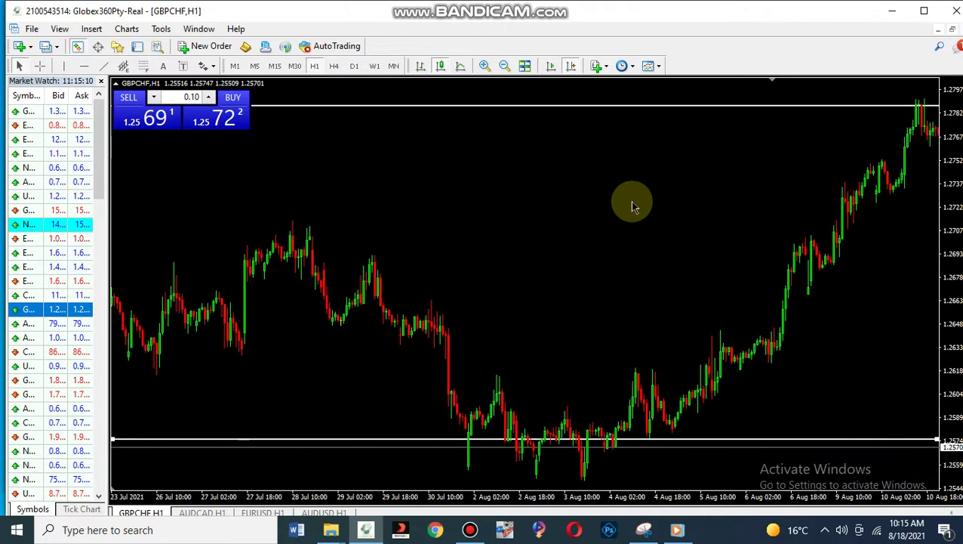
scroll(632, 205, down, 10)
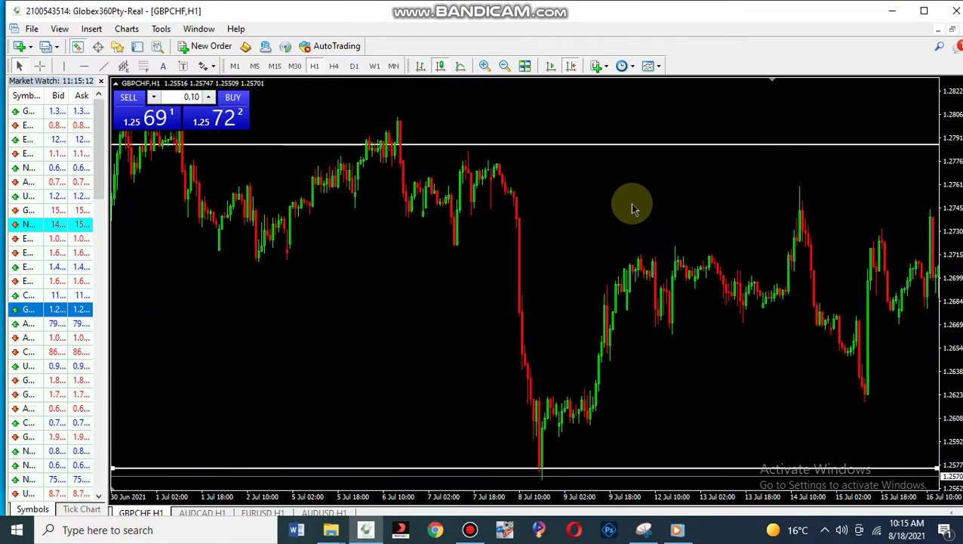
scroll(633, 207, down, 10)
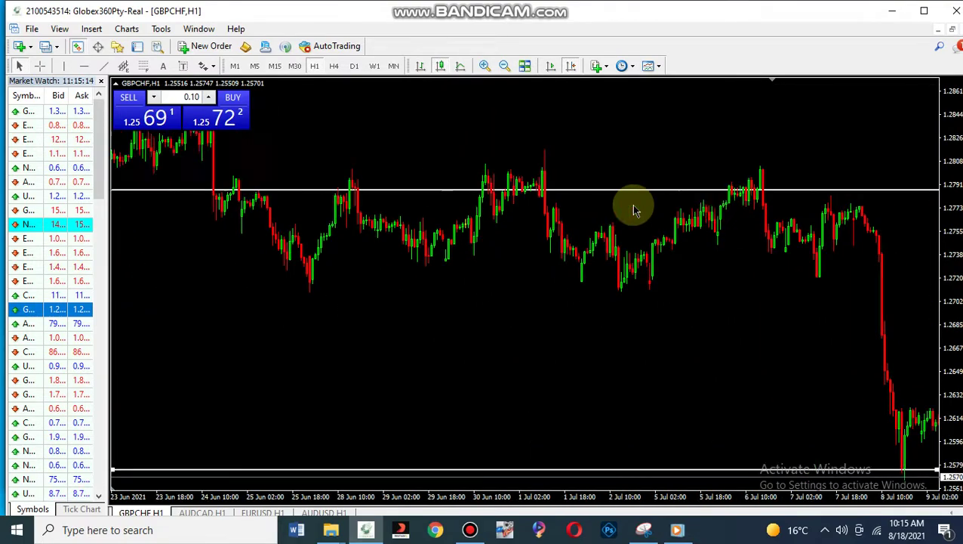
scroll(634, 209, down, 12)
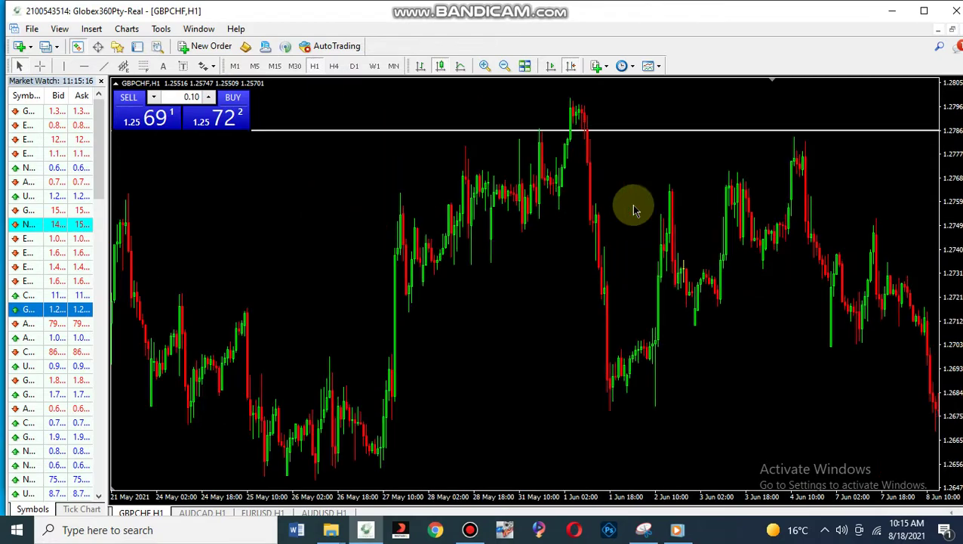
scroll(634, 210, down, 10)
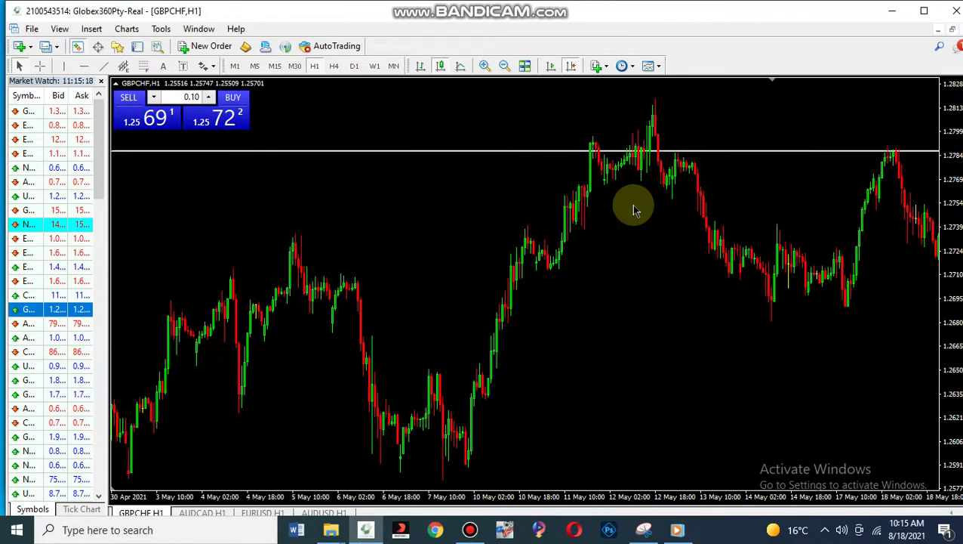
scroll(636, 230, down, 8)
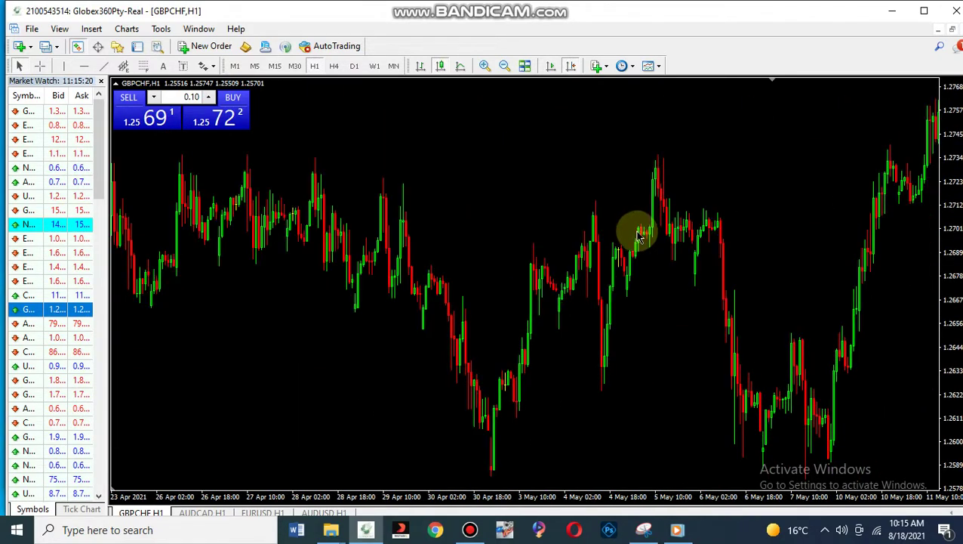
scroll(588, 246, down, 5)
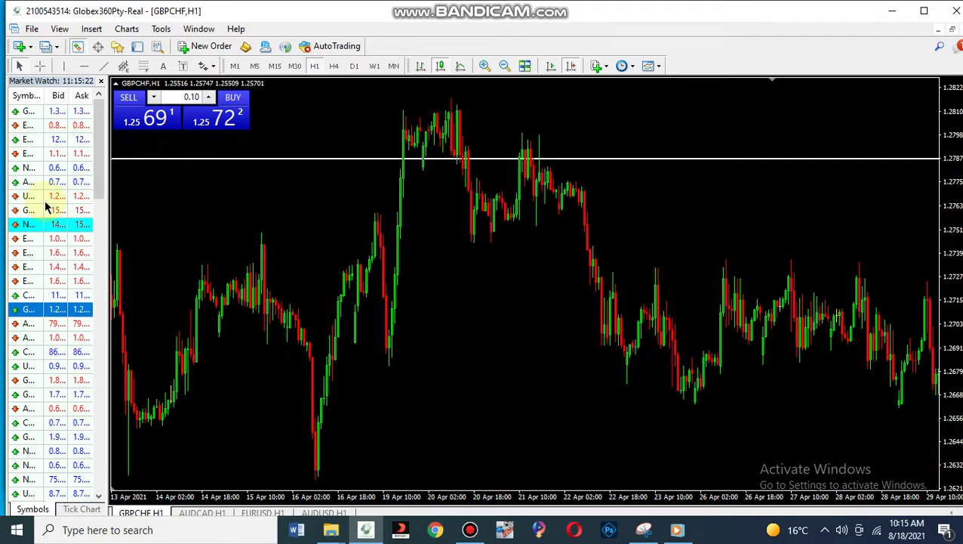
- Open AUDUSD hourly and draw a falling 16 Aug trendline plus a rising one from 10 Aug
drag(32, 185, 330, 224)
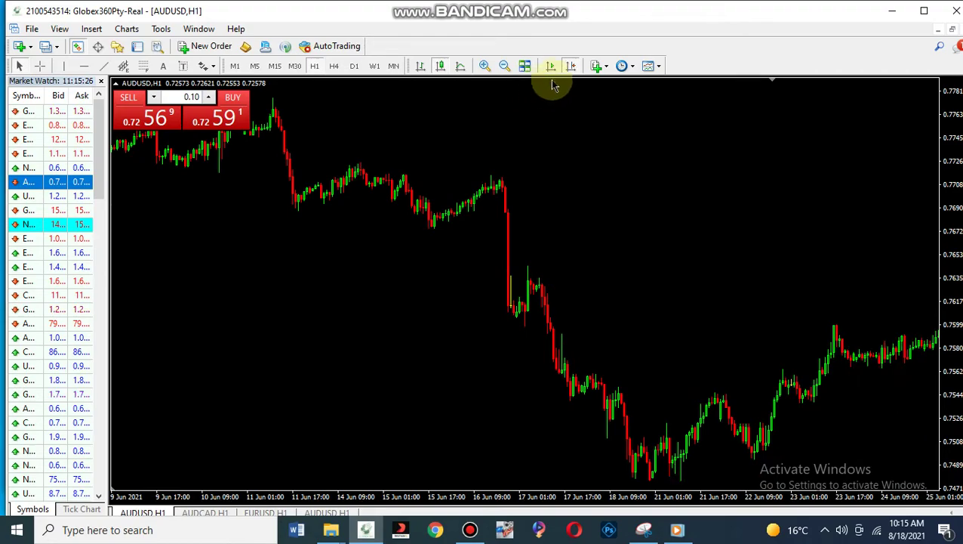
click(571, 66)
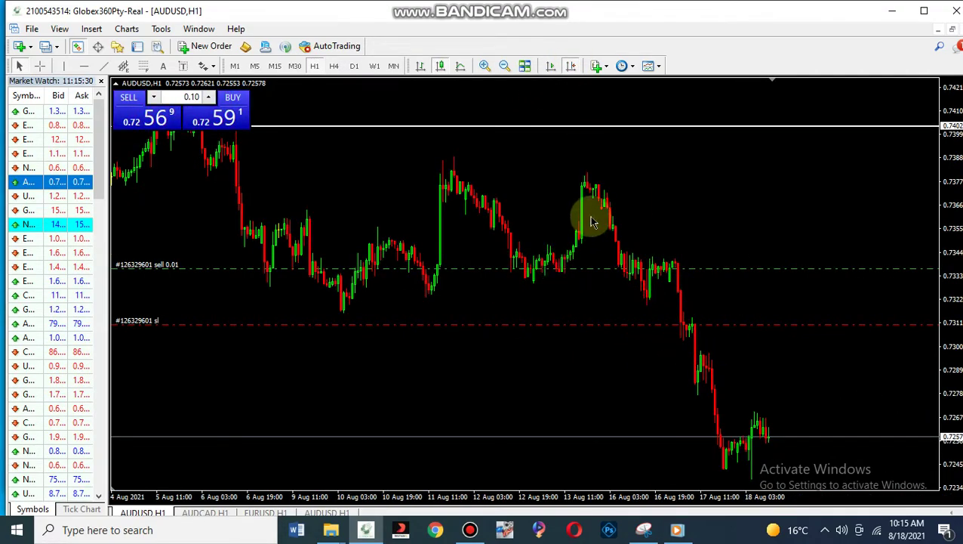
click(101, 64)
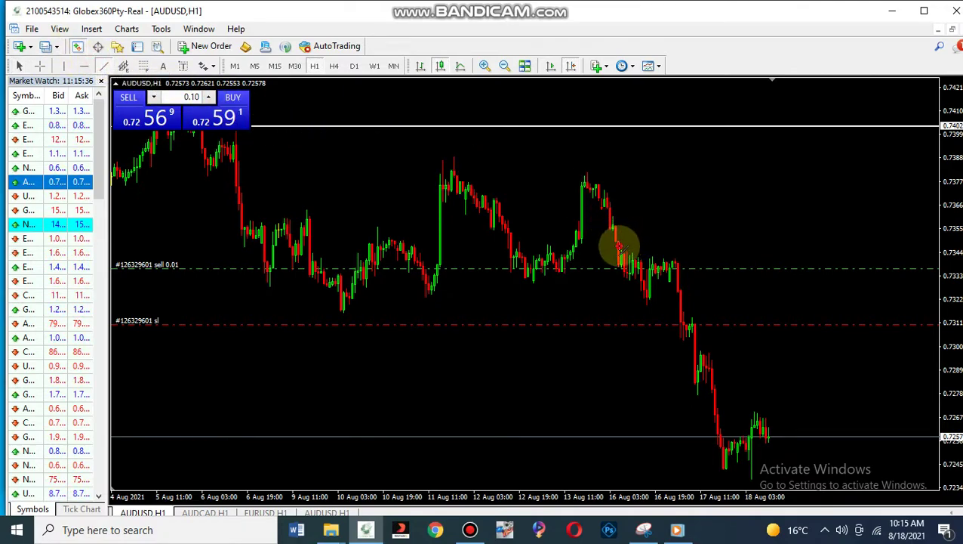
drag(618, 246, 678, 261)
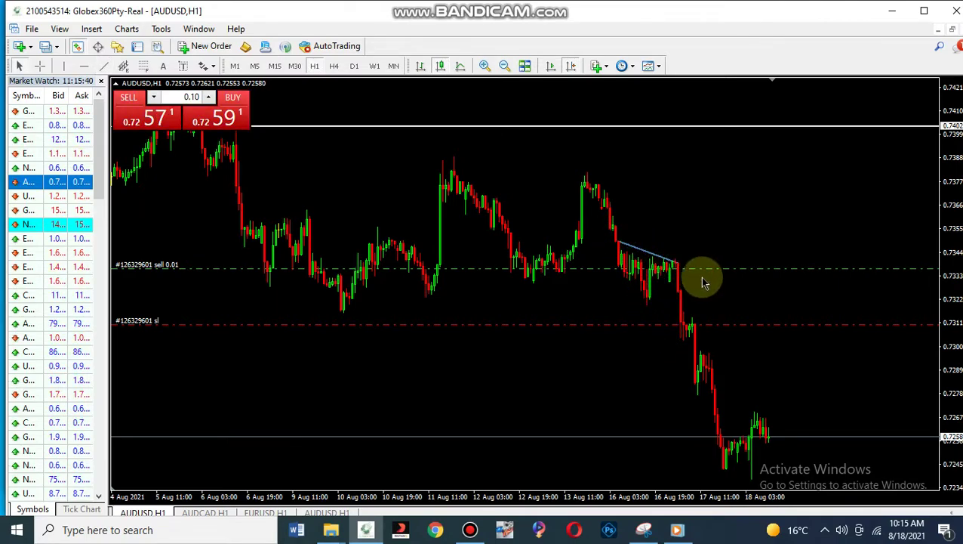
click(106, 67)
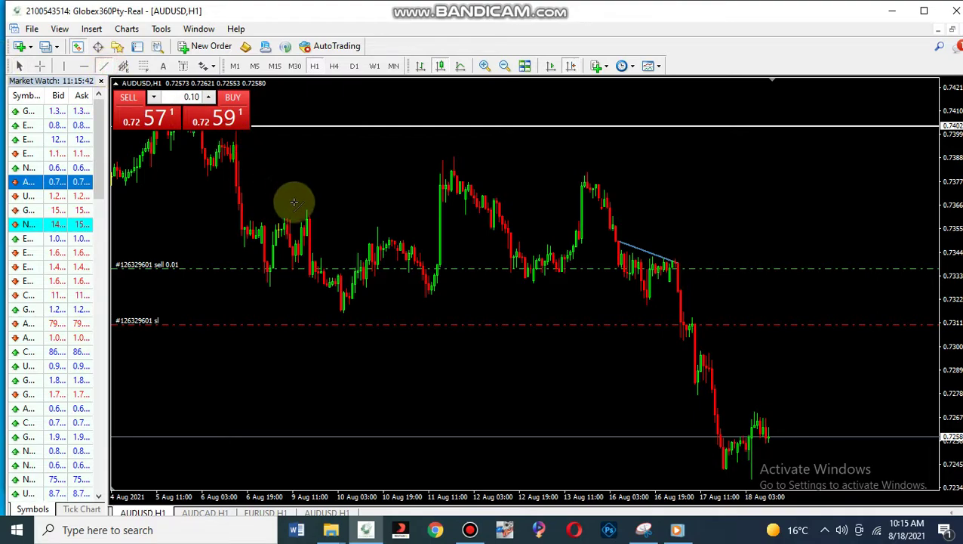
mouse_move(337, 312)
mouse_down()
mouse_move(652, 271)
mouse_move(651, 254)
mouse_move(683, 252)
mouse_up()
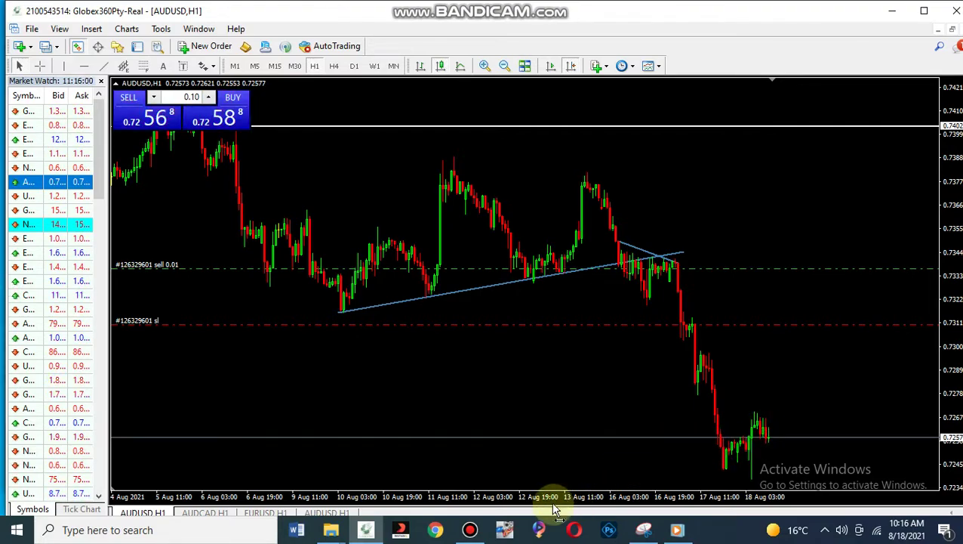
- Minimize the screen recorder, put AUDUSD on D1, then restore the recorder
mouse_move(476, 533)
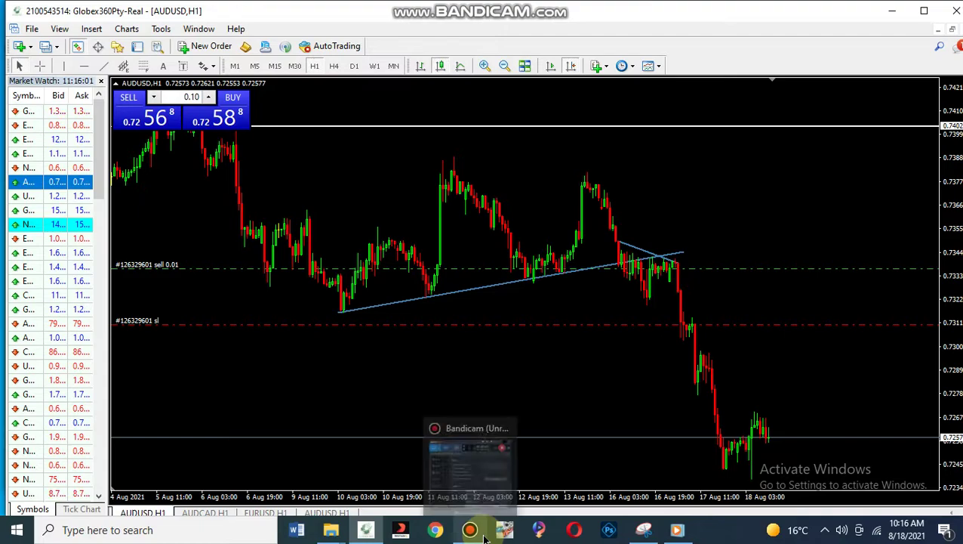
click(473, 496)
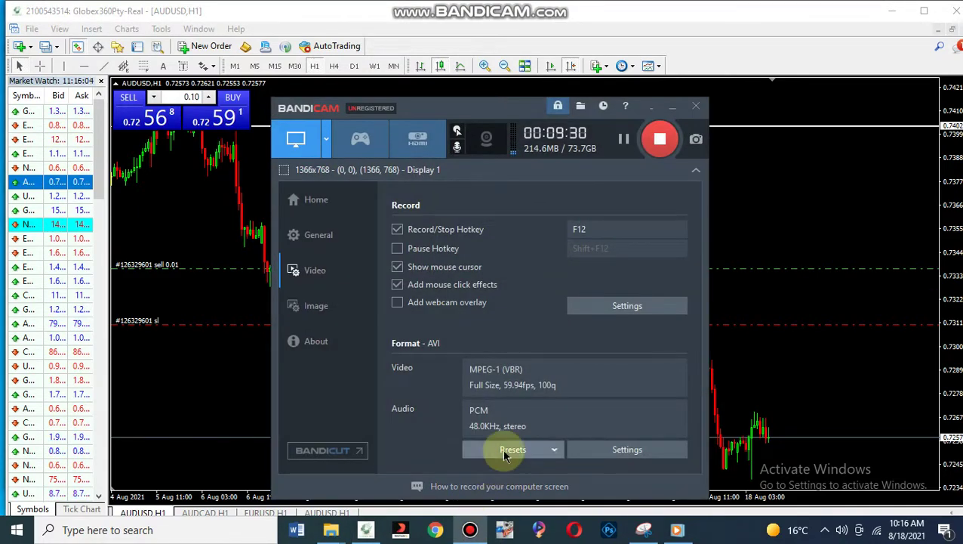
click(674, 112)
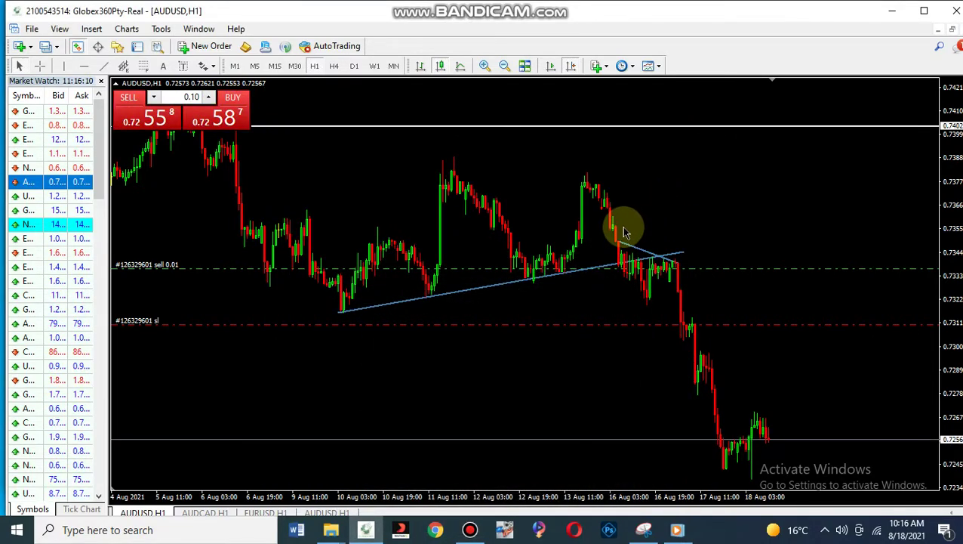
click(355, 66)
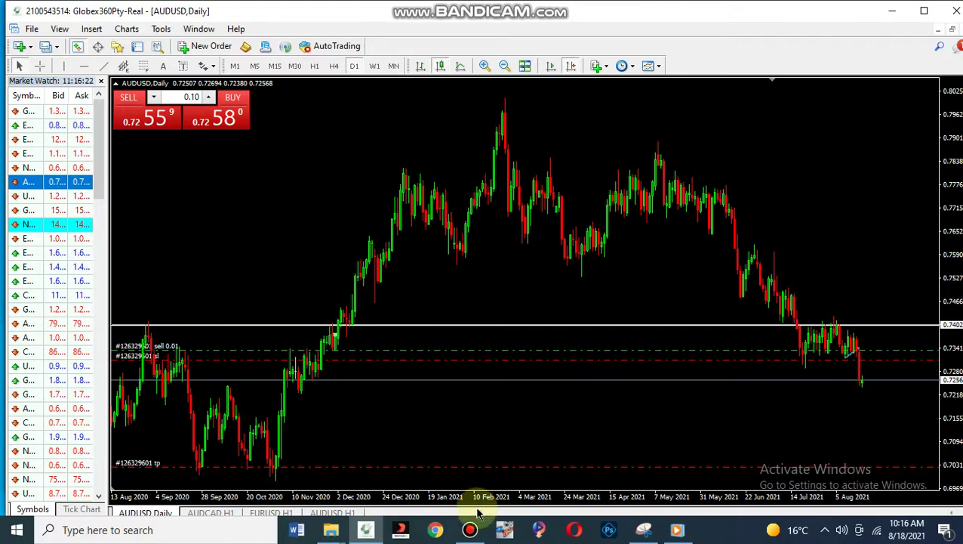
mouse_move(469, 527)
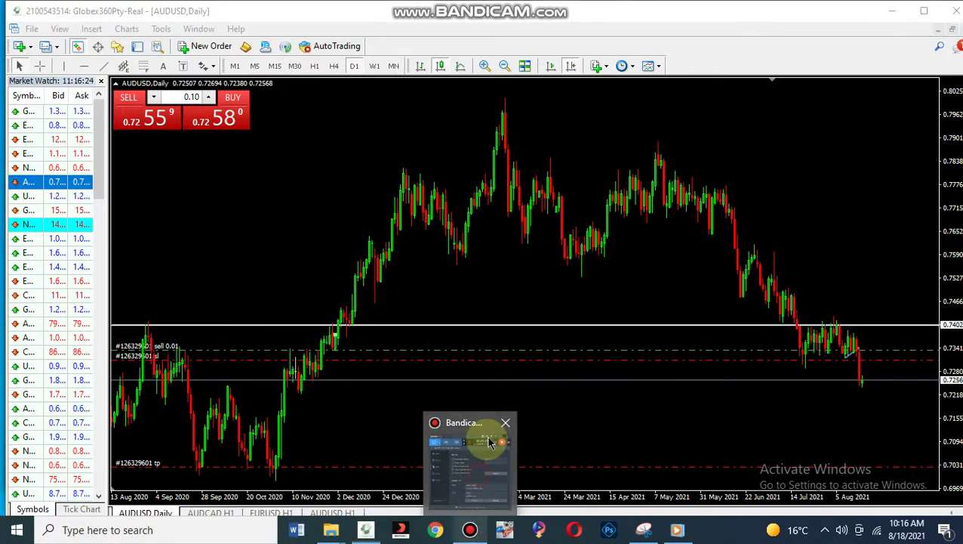
click(490, 441)
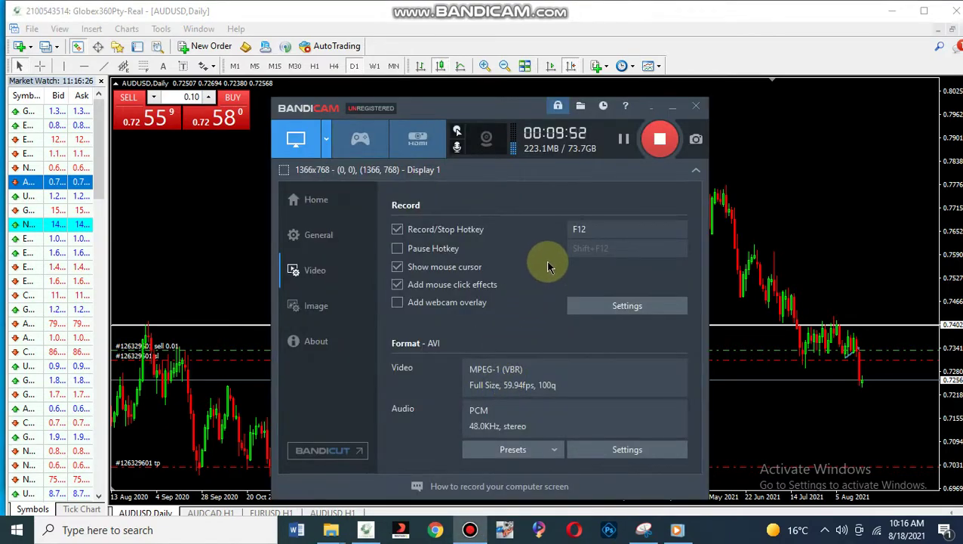